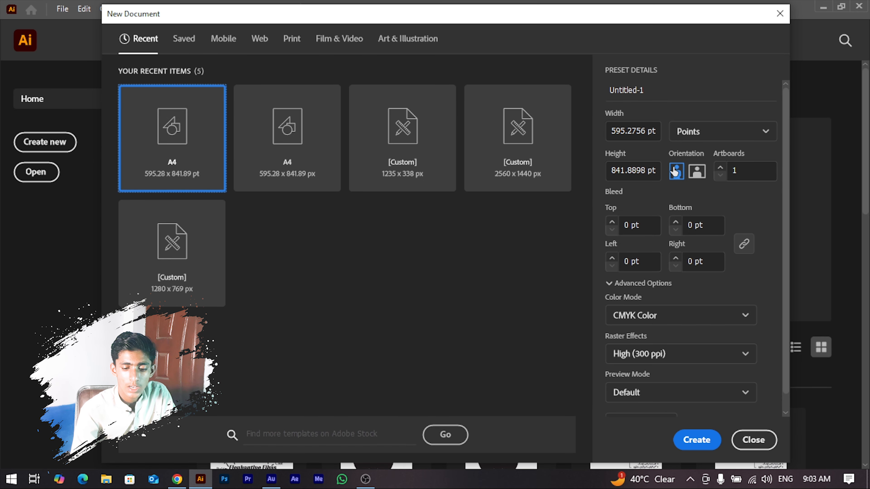
Create a portrait A4 document with RGB color mode and pixels as the unit.
left_click(676, 324)
left_click(643, 346)
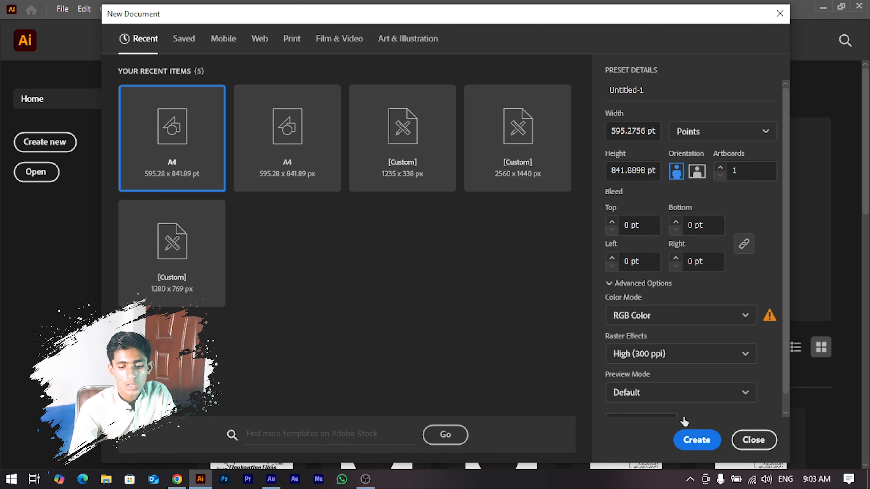
left_click(710, 142)
left_click(702, 156)
left_click(693, 438)
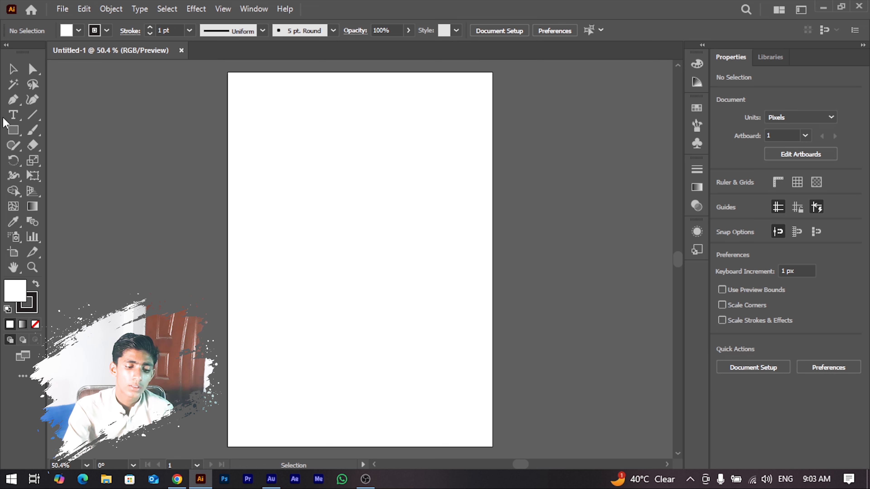
Switch to Chrome and copy "Shield + Controller" from the Logo Concept Title in the ChatGPT design brief.
left_click(176, 478)
scroll(438, 258, "up", 10)
scroll(439, 265, "up", 10)
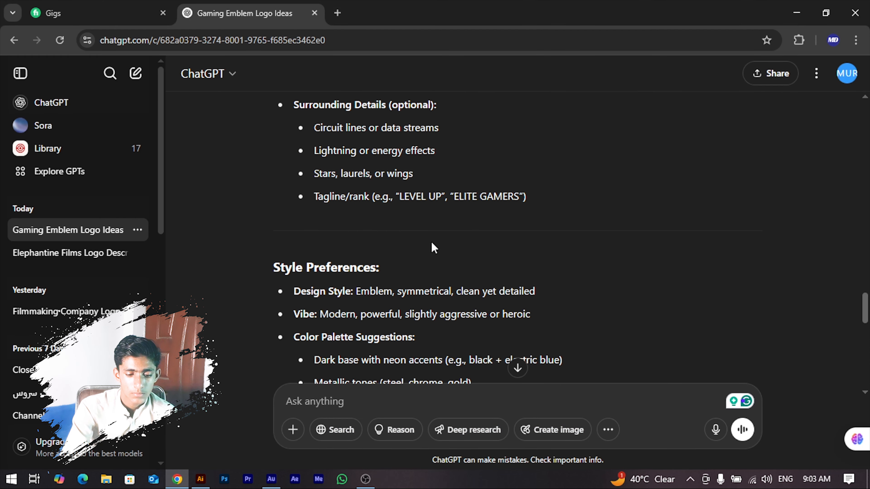
scroll(383, 216, "up", 12)
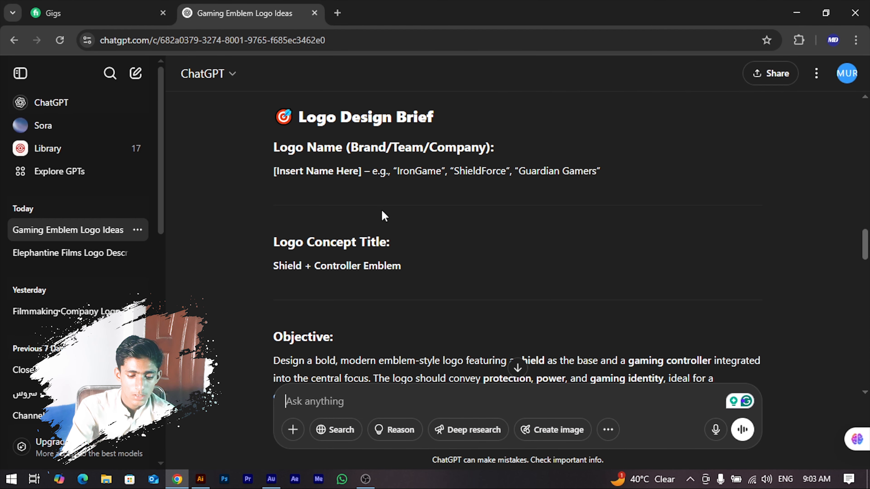
scroll(342, 240, "down", 2)
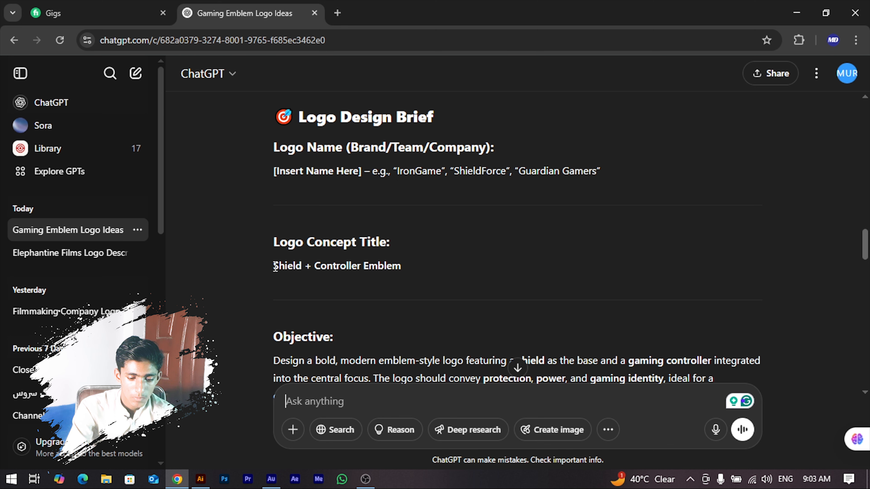
left_click_drag(275, 266, 361, 266)
key("ctrl+c")
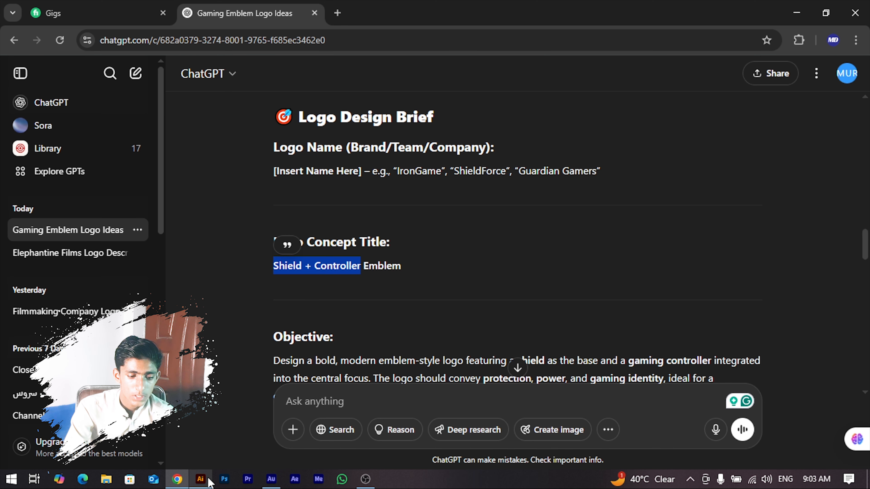
Switch to Illustrator and paste "Shield + Controller" as a text object near the top of the artboard.
left_click(200, 479)
left_click(13, 115)
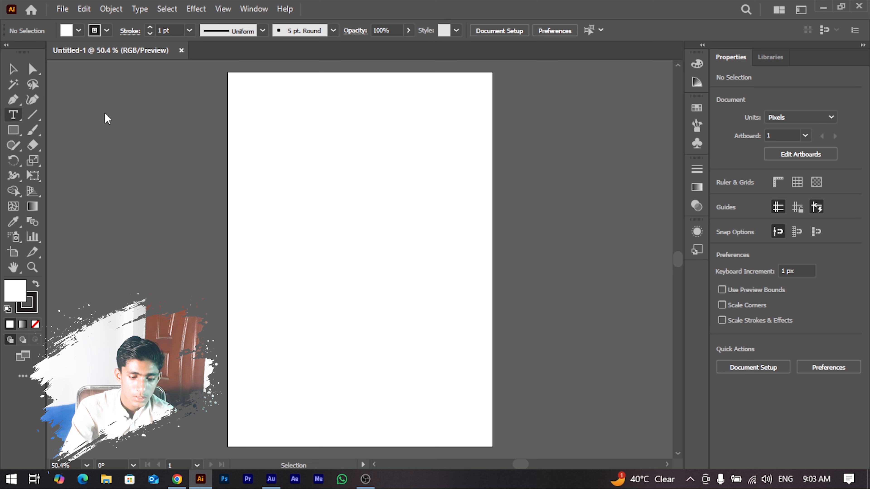
left_click(325, 108)
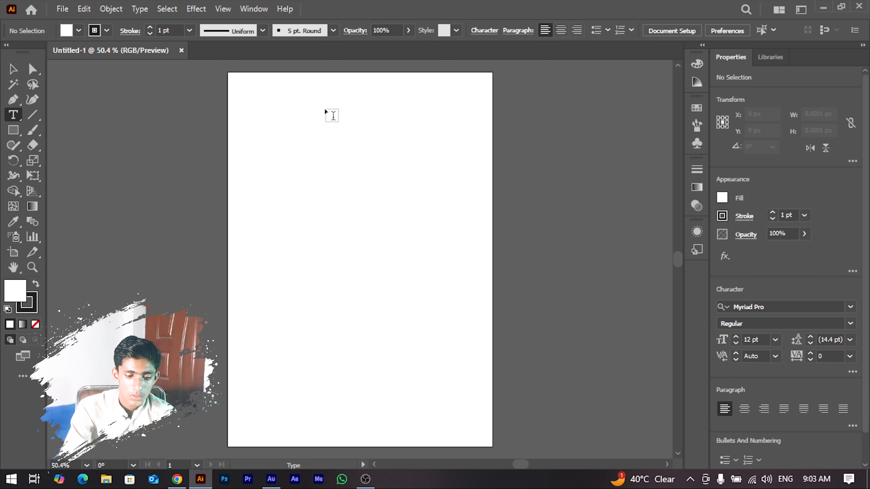
key("ctrl+v")
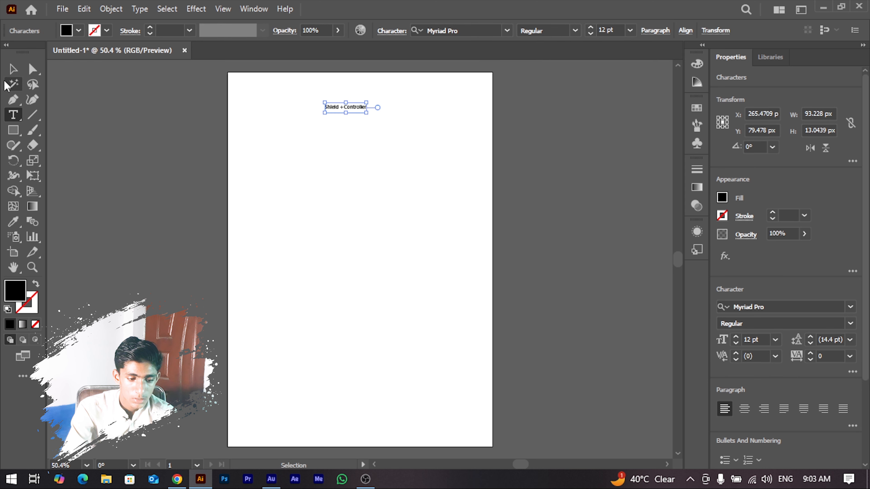
Set the title text in Racing Sans One, enlarge it to about 48 pt and move it to the artboard's top edge.
left_click(15, 70)
left_click_drag(367, 113, 420, 151)
left_click(850, 307)
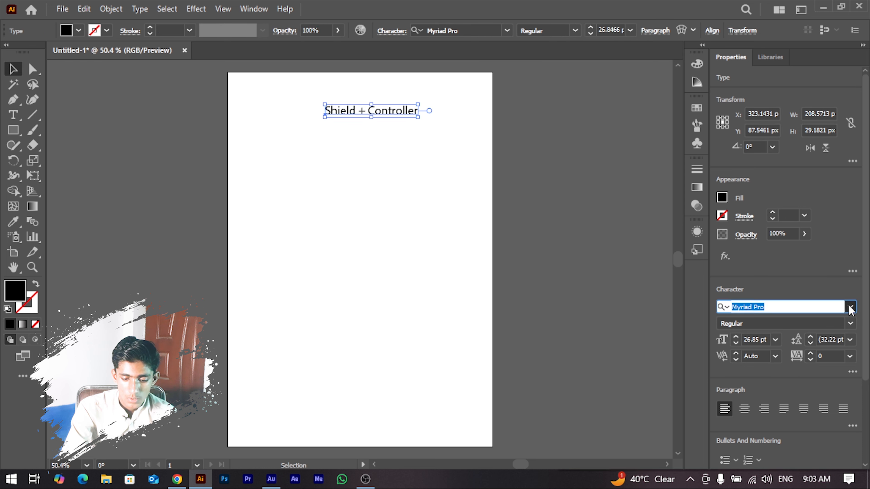
left_click(770, 448)
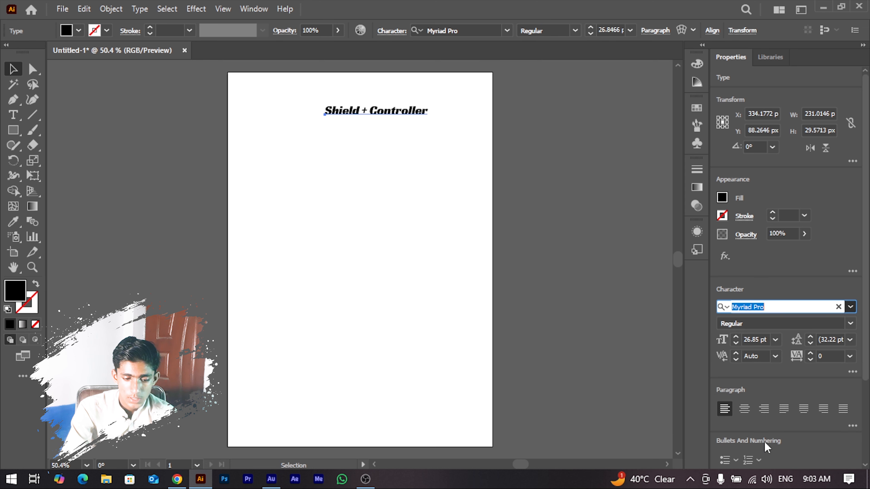
left_click_drag(324, 117, 241, 170)
left_click_drag(344, 110, 376, 91)
left_click(394, 191)
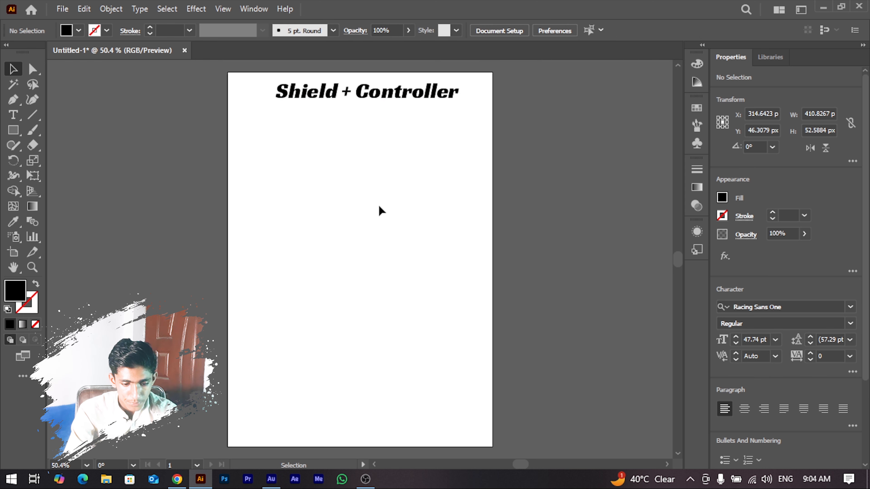
Start a new text object below the title's left end and format it in Host Grotesk ExtraBold at 24 pt.
scroll(379, 213, "up", 1)
scroll(377, 223, "up", 1)
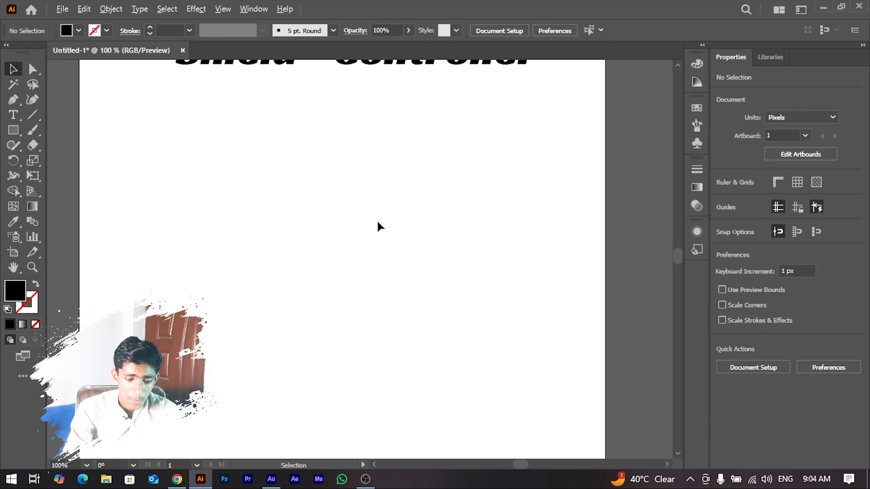
scroll(377, 227, "up", 2)
scroll(335, 227, "down", 1)
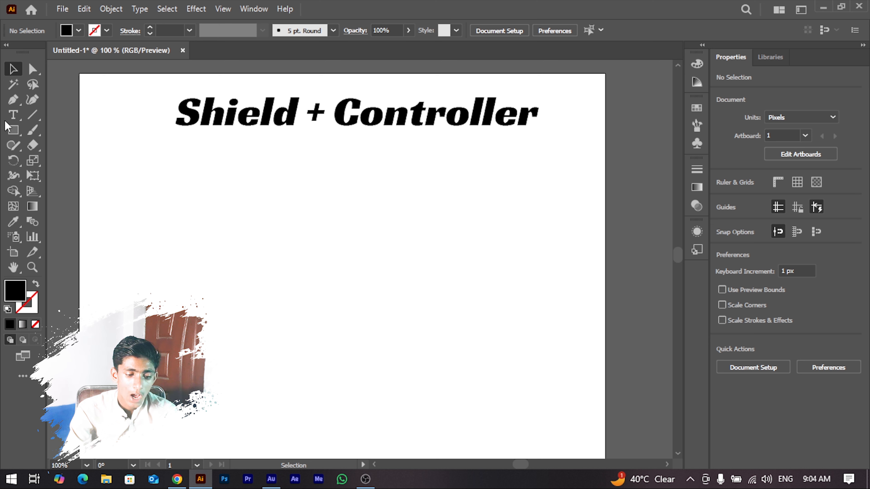
left_click(13, 115)
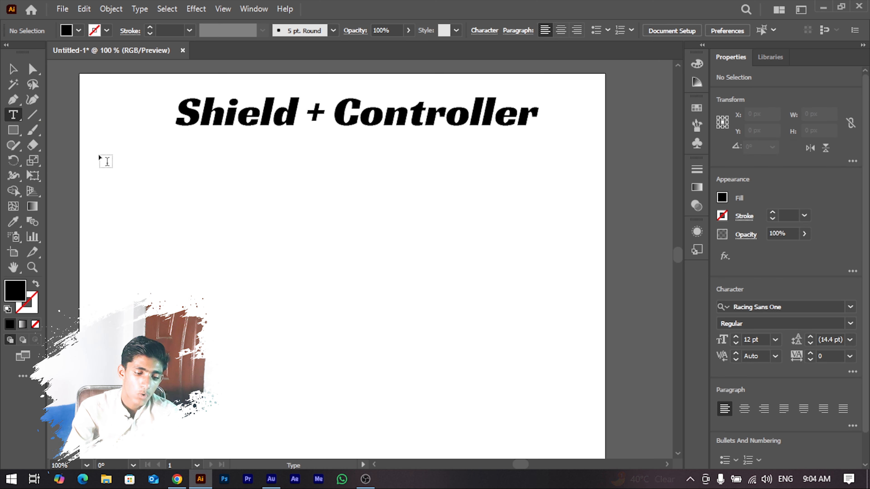
left_click(100, 155)
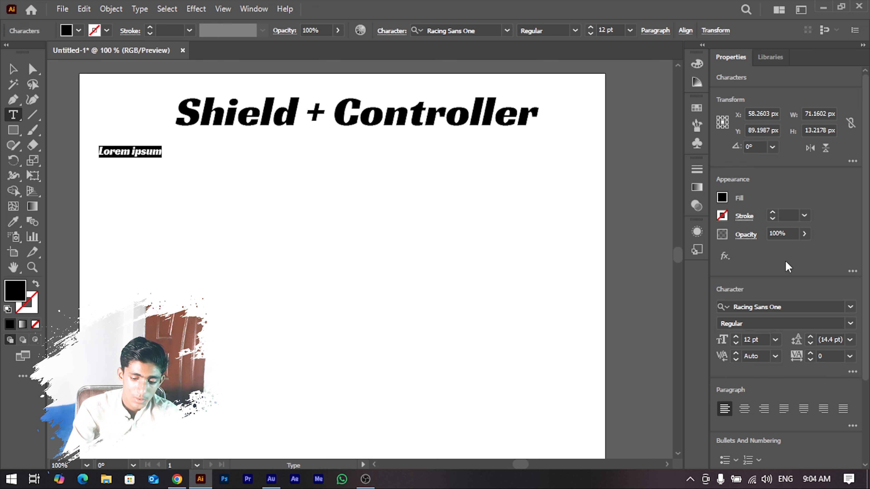
left_click(850, 306)
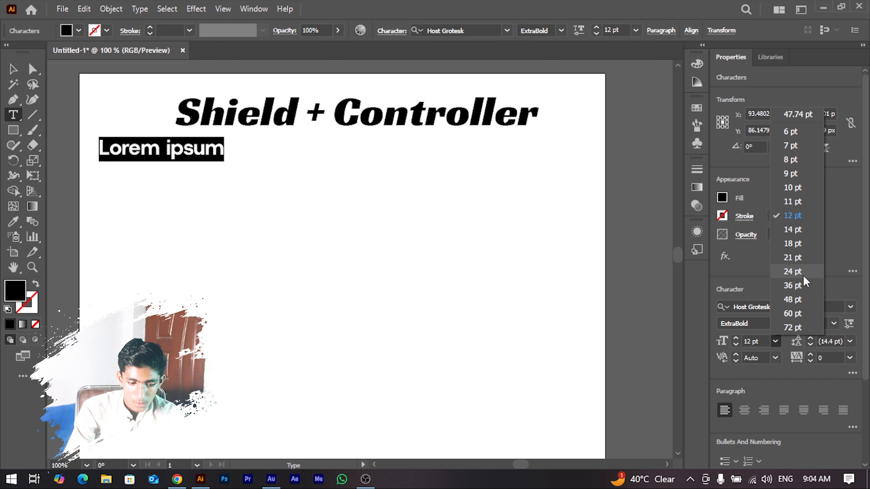
left_click(803, 271)
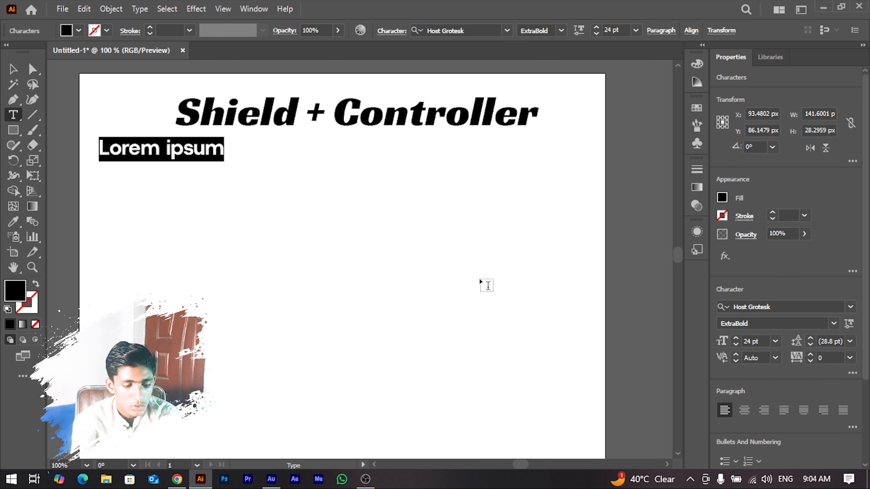
Write the heading "REQUIRMENTS:" and list "RGB", "Emblem" and "One color" on separate lines beneath it.
type("REQUIRMENT")
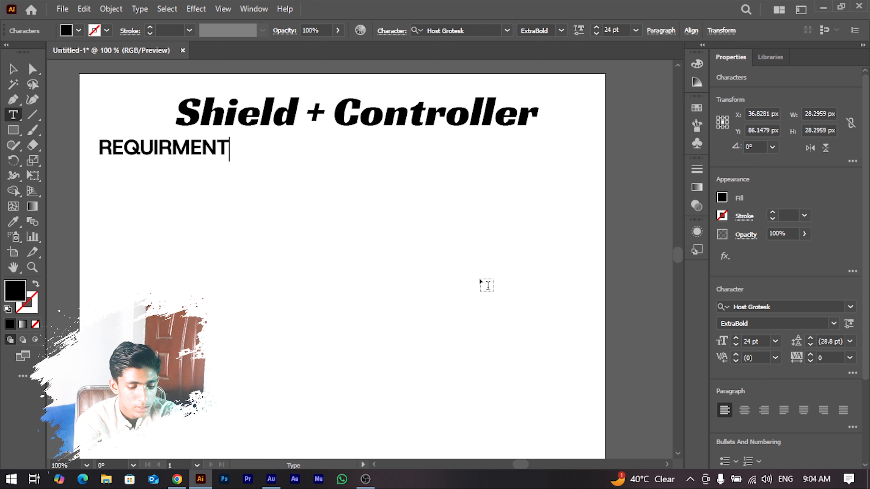
type("S:")
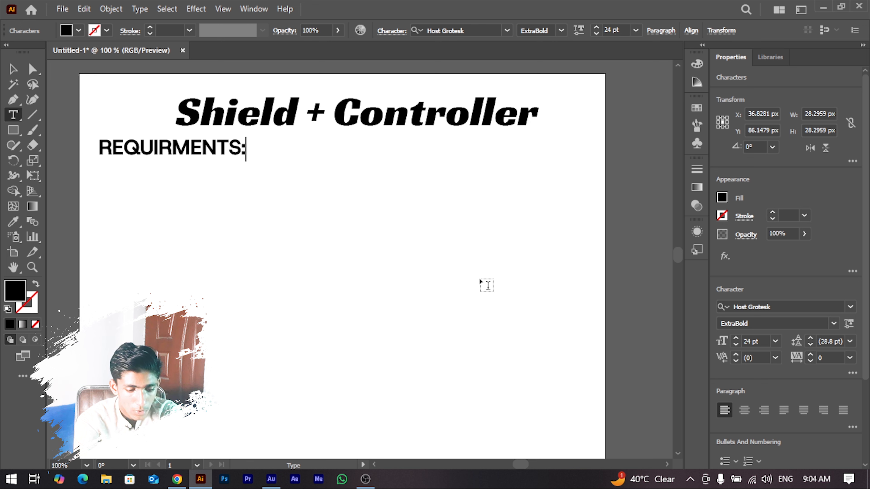
key("Return")
type("RGB")
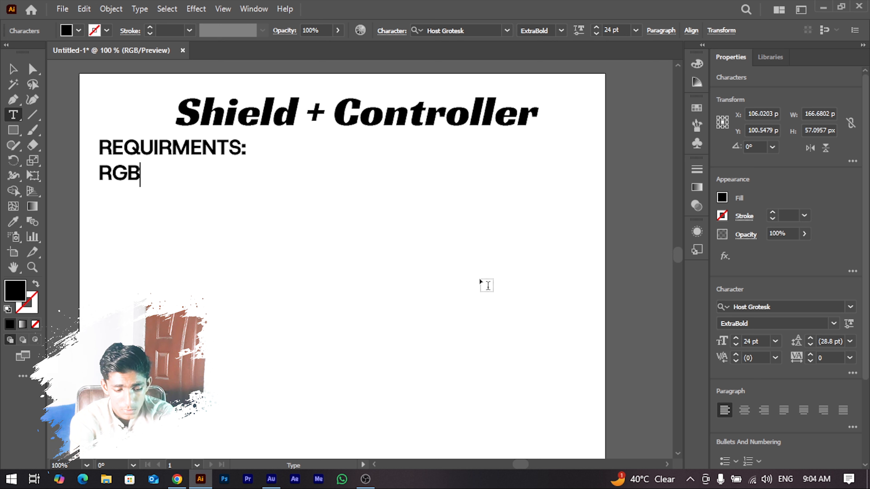
key("Return")
type("Emblem")
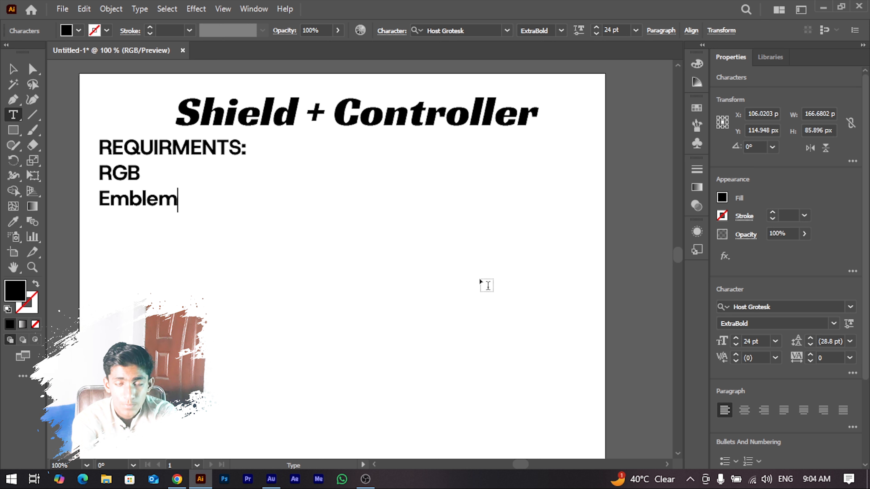
key("Return")
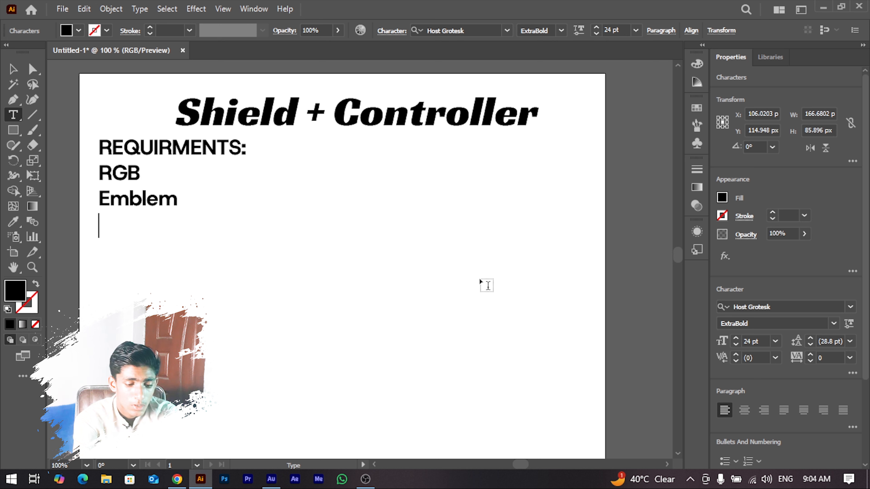
type("One color")
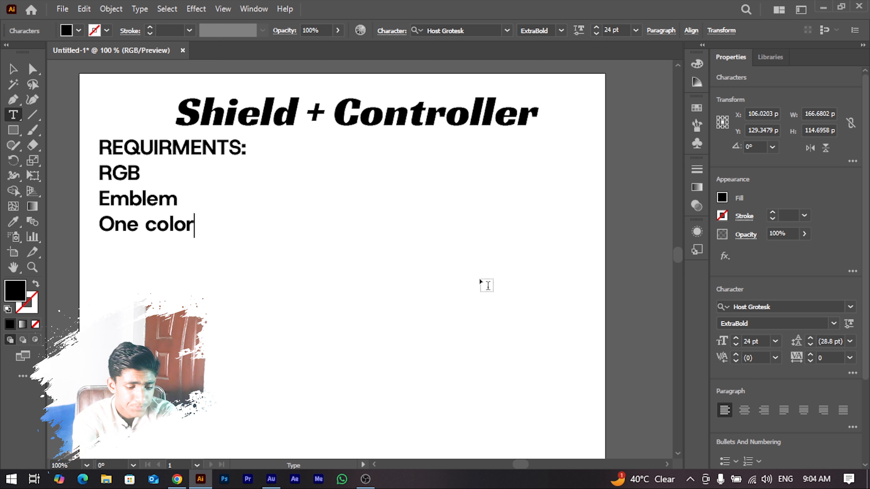
key("Return")
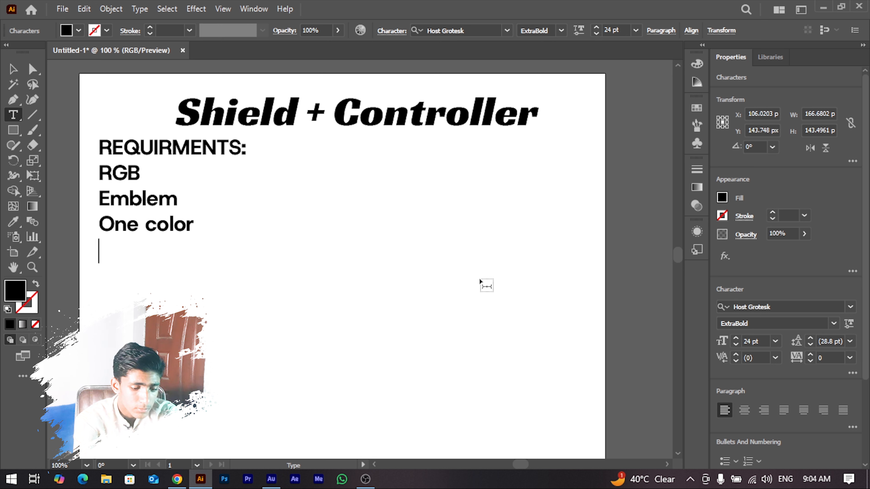
Add the lines "Dark color" and "Target audiance 13 to 35" to the requirements list below "One color".
type("D")
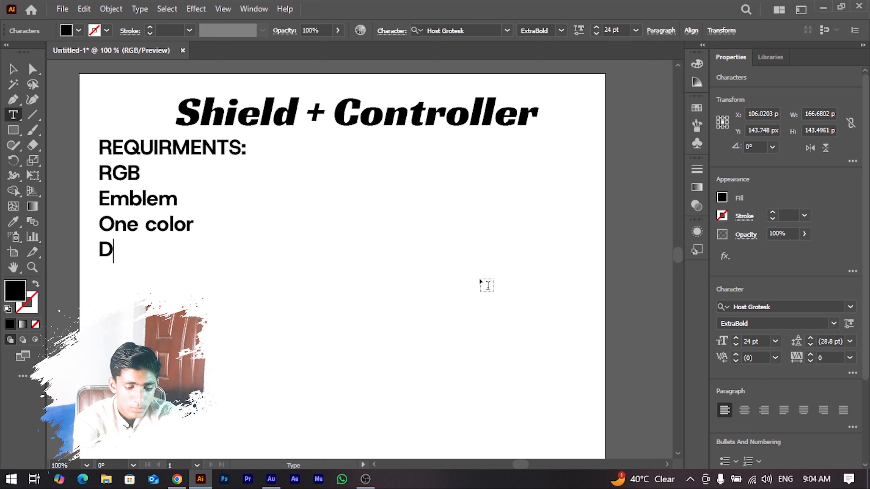
type("ark color")
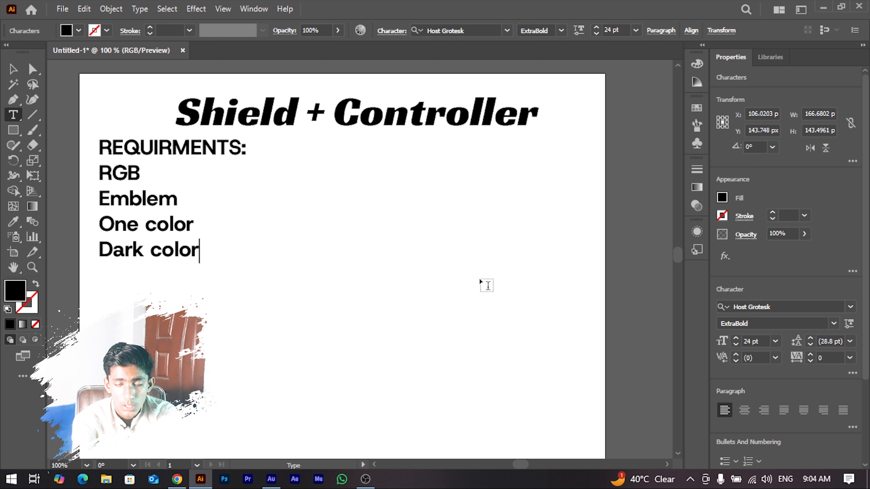
key("Return")
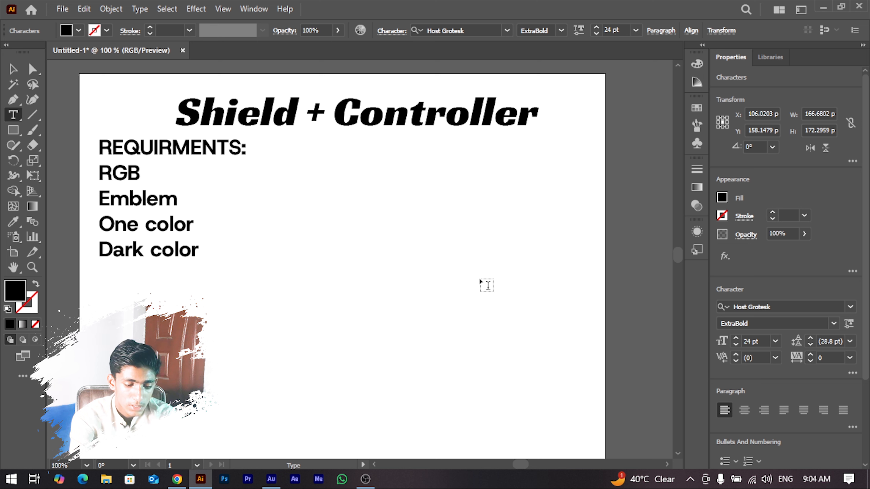
type("T")
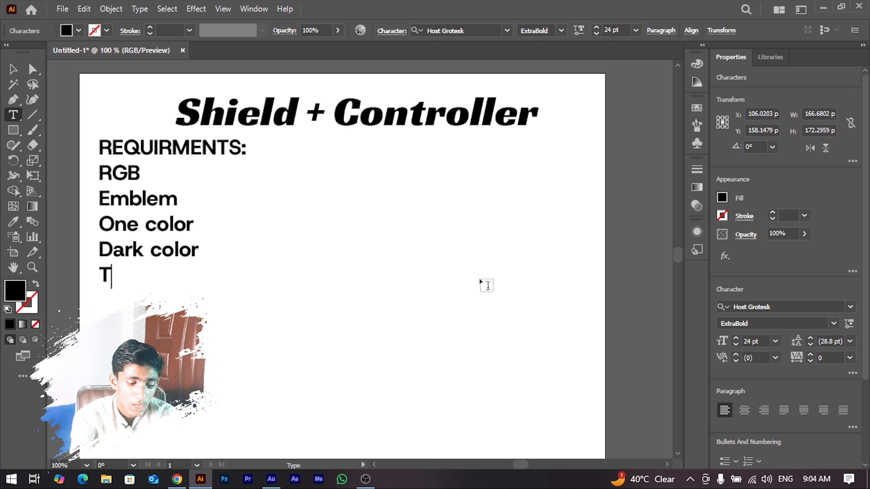
type("arget aud")
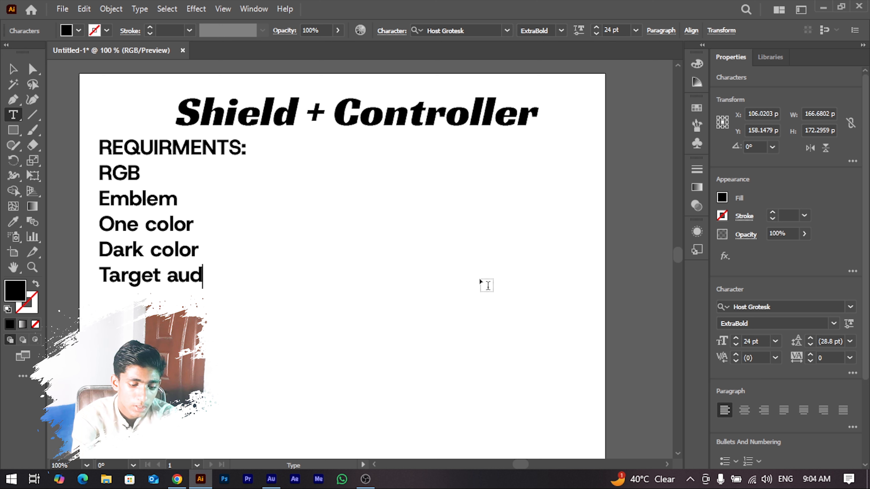
type("iance 1")
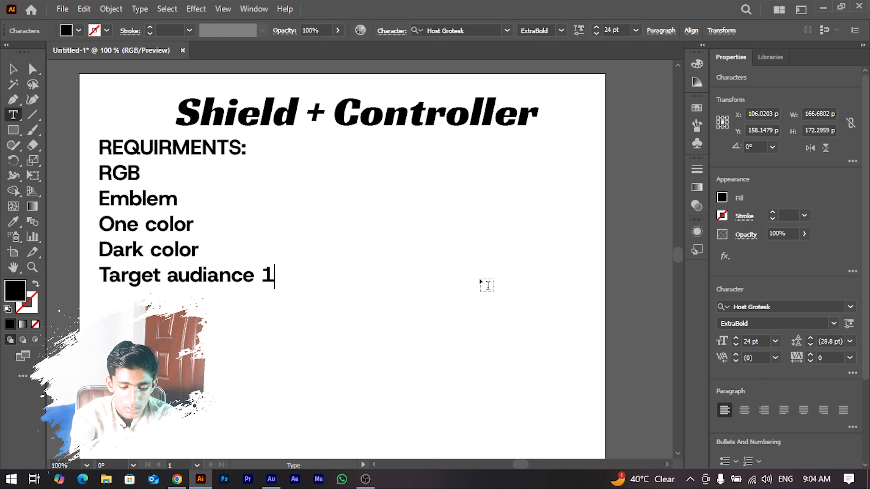
type("3 to 35")
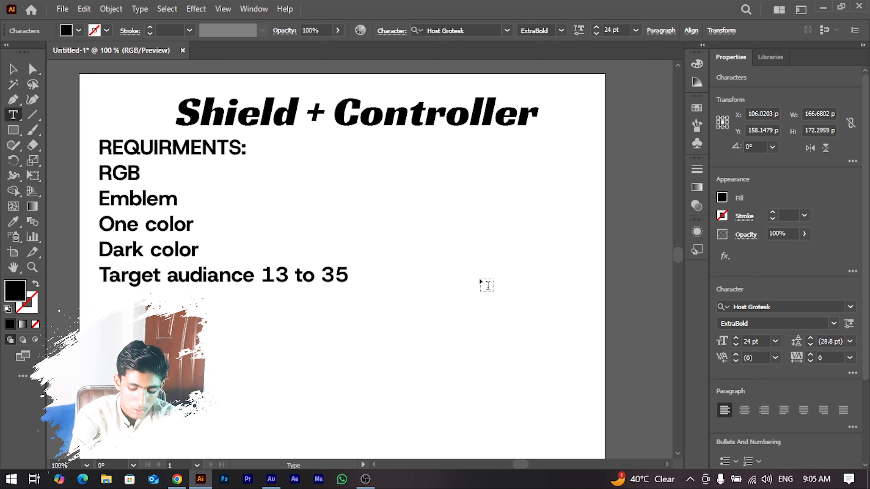
key("Return")
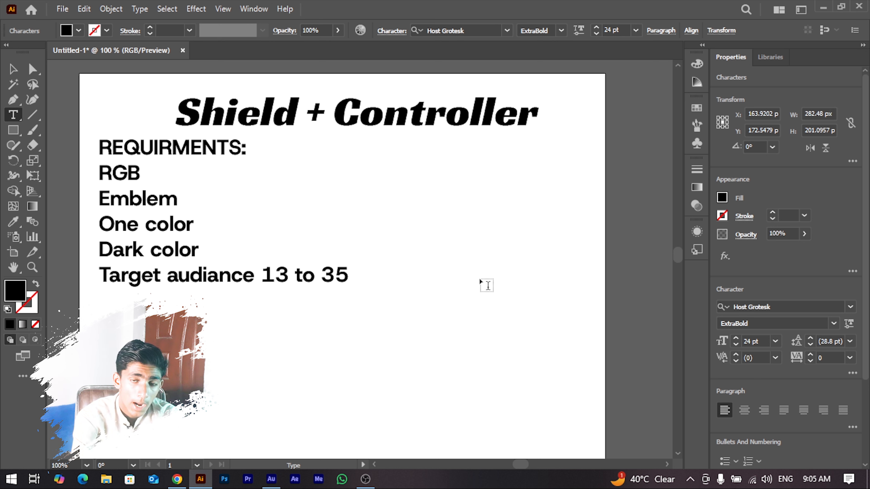
Add "Modern" as the last line of the requirements list, then finish editing and deselect the text.
type("Modern")
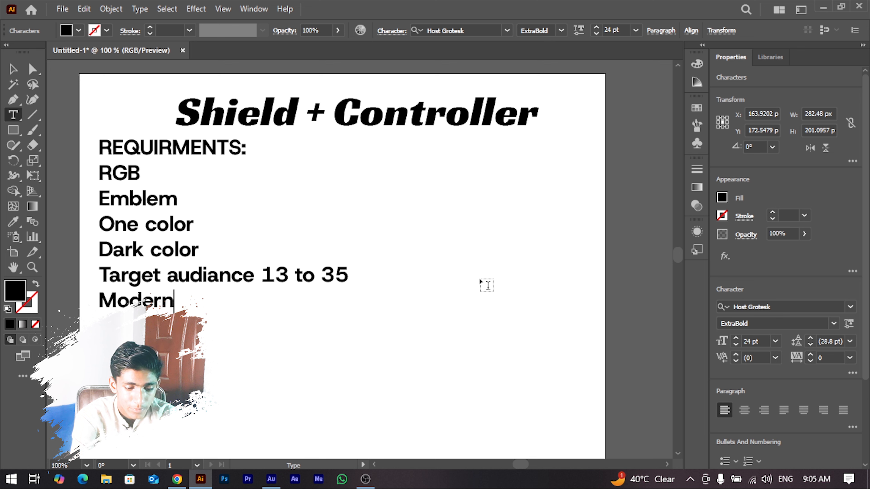
key("Return")
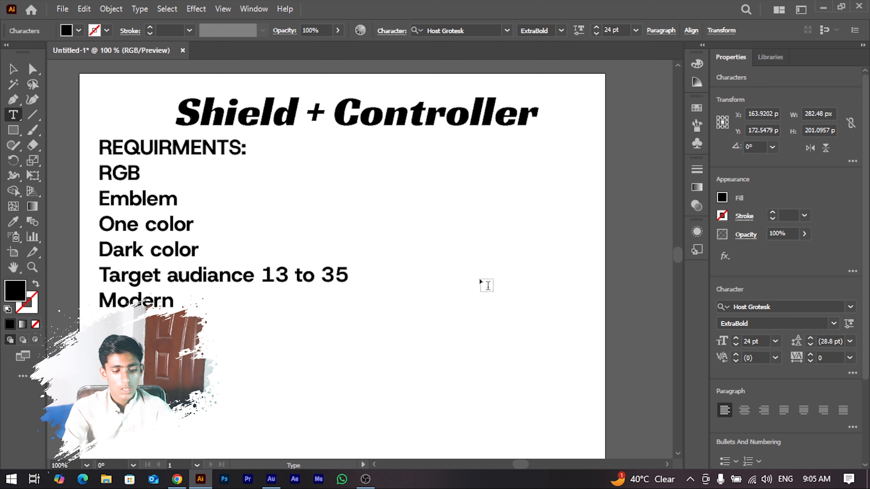
scroll(353, 256, "down", 3)
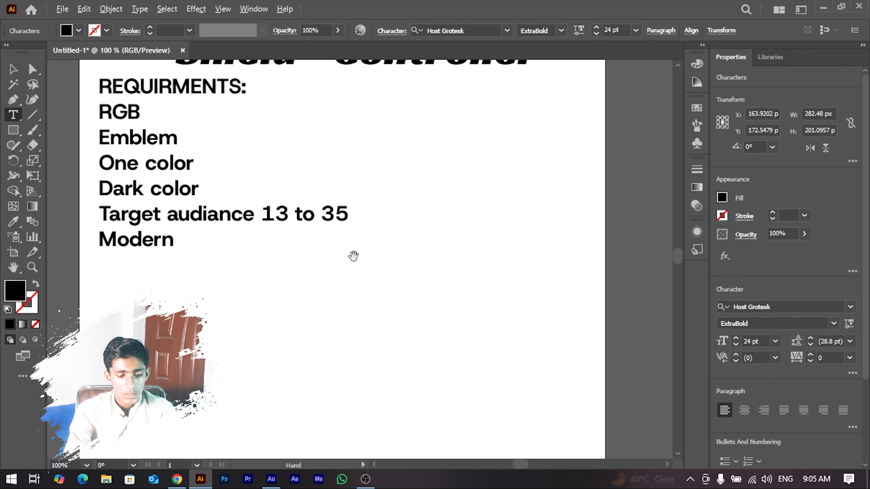
key("ctrl+minus")
left_click(12, 69)
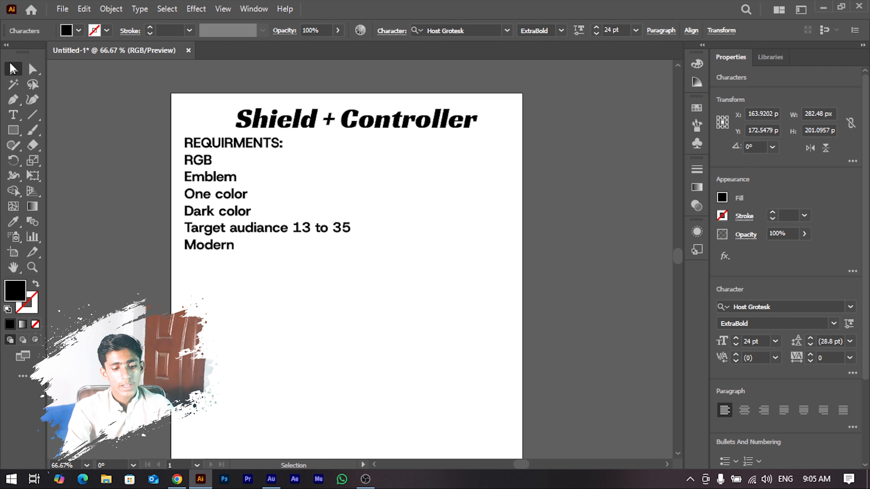
left_click(268, 316)
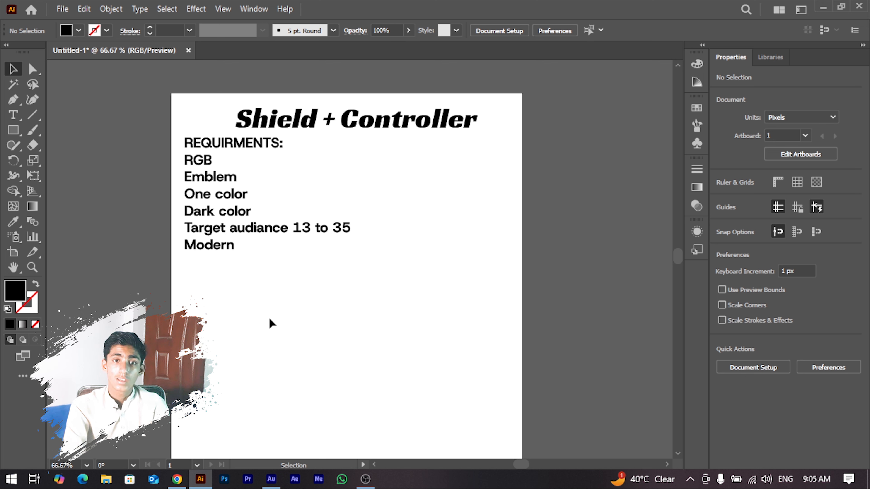
Draw a straight horizontal line across the artboard's full width just below "Modern", with a black 1 pt stroke and no fill.
key("p")
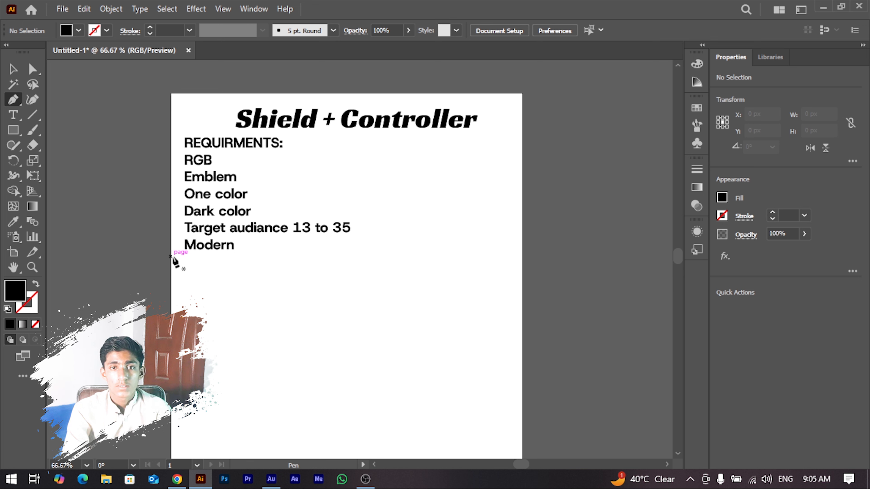
left_click(170, 256)
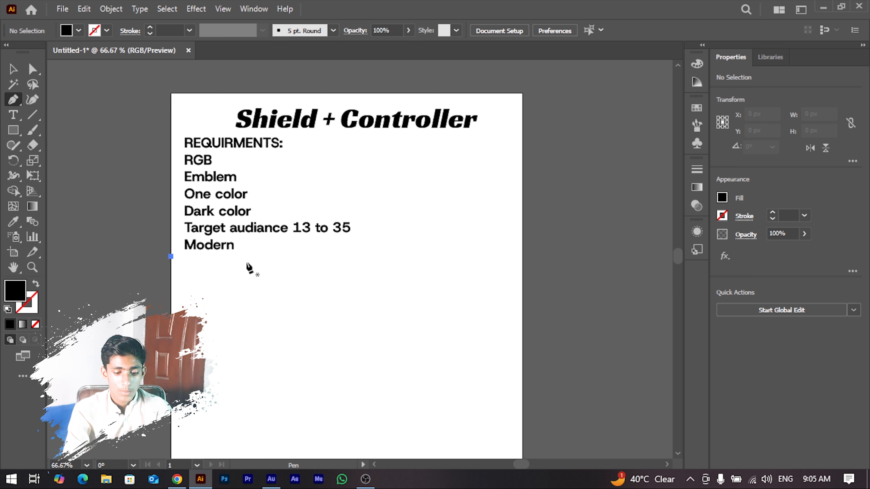
left_click(521, 256)
left_click(8, 69)
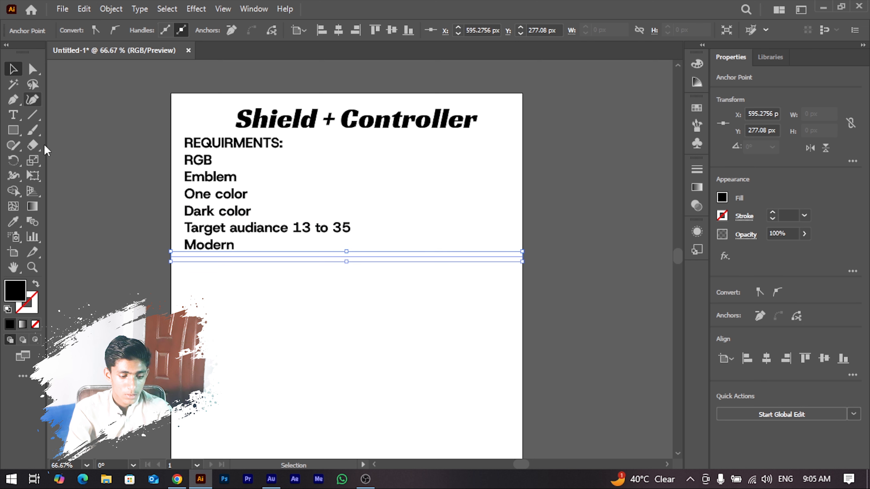
left_click(35, 284)
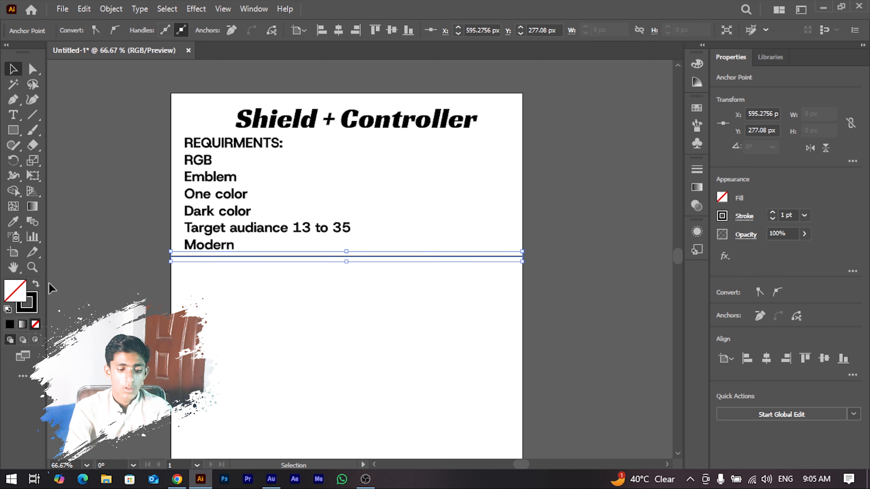
left_click(279, 293)
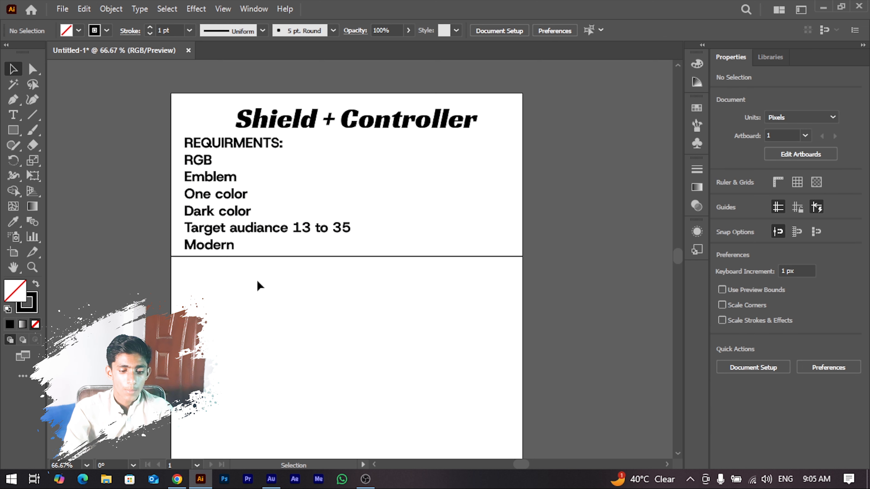
Duplicate the "Shield + Controller" title straight down into the empty area below the divider line and shift the copy about 30 px lower.
scroll(257, 281, "down", 1)
left_click_drag(324, 90, 342, 289)
left_click(361, 347)
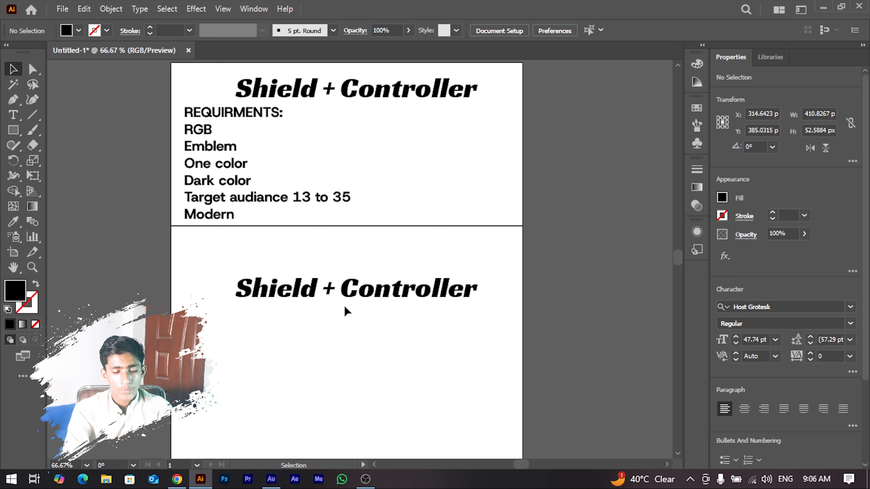
scroll(344, 297, "up", 1)
scroll(344, 295, "down", 1)
scroll(343, 297, "down", 1)
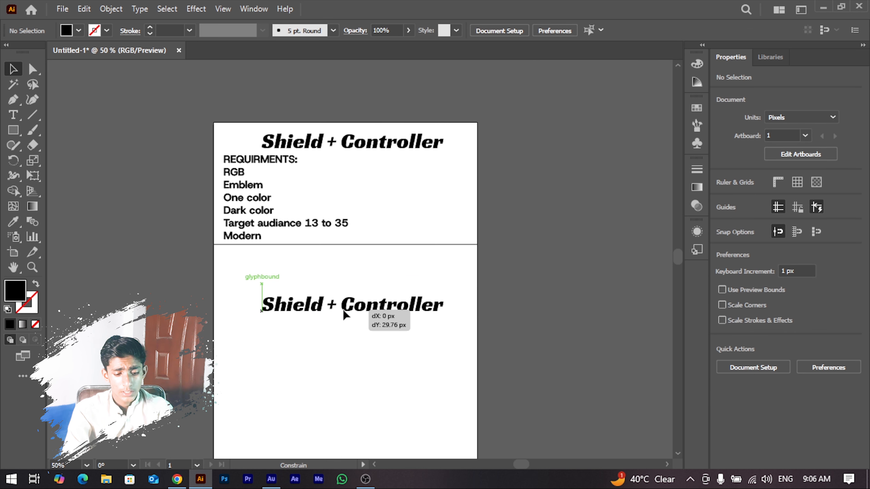
left_click(348, 305)
left_click(317, 288)
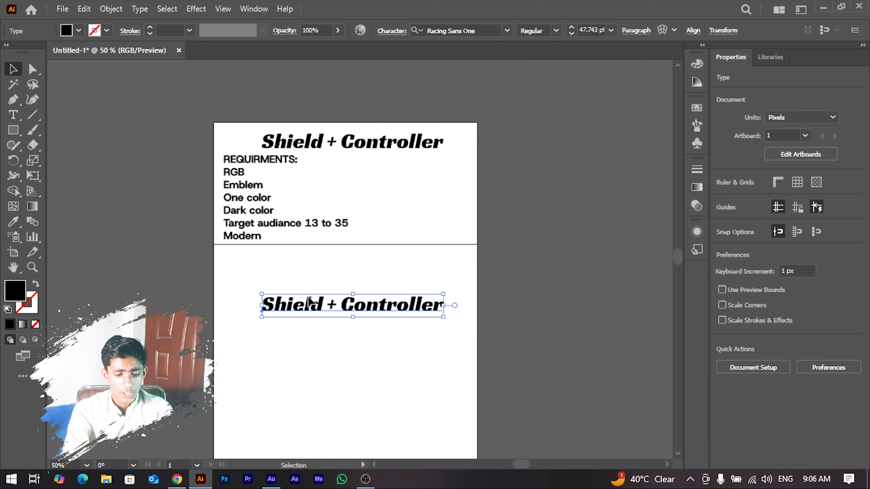
Write "Protection shield" as a new text object between the divider line and the "Shield" part of the copied title.
scroll(309, 297, "up", 1)
scroll(307, 299, "up", 3)
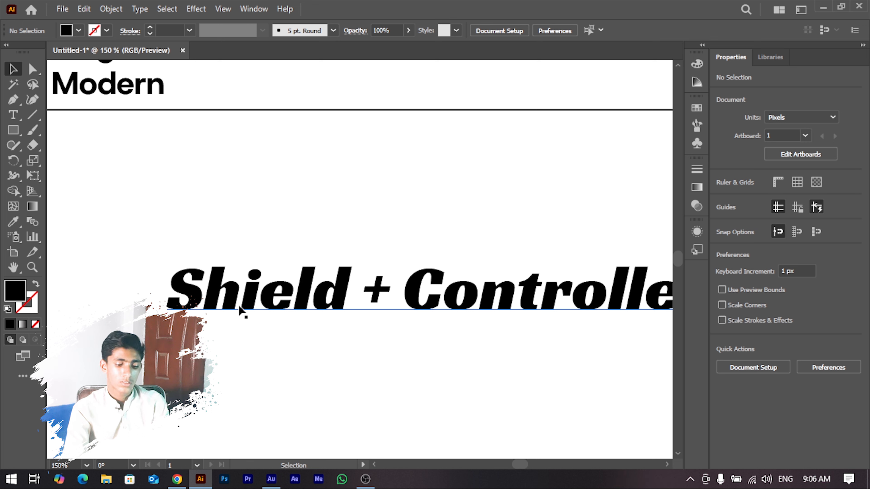
left_click(14, 119)
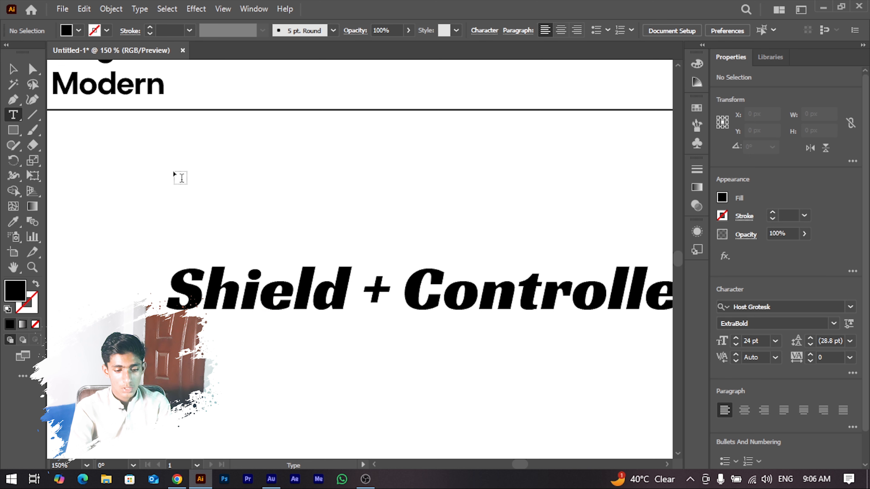
left_click(181, 178)
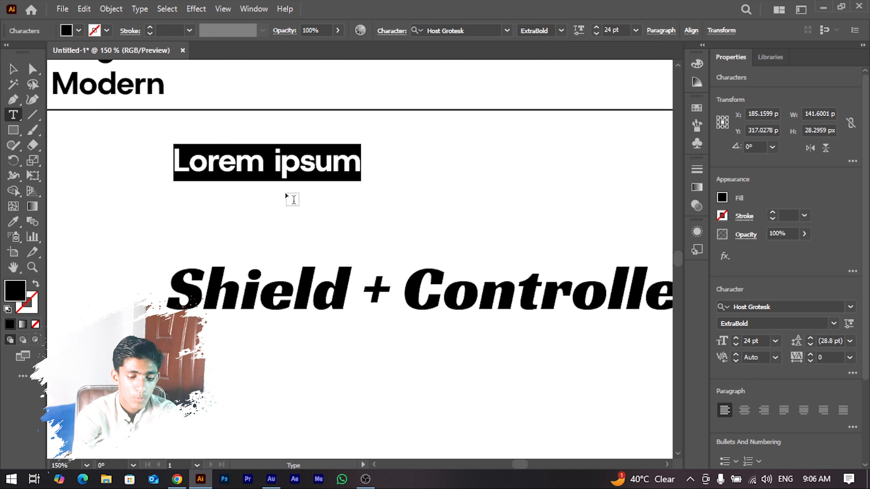
type("Pro")
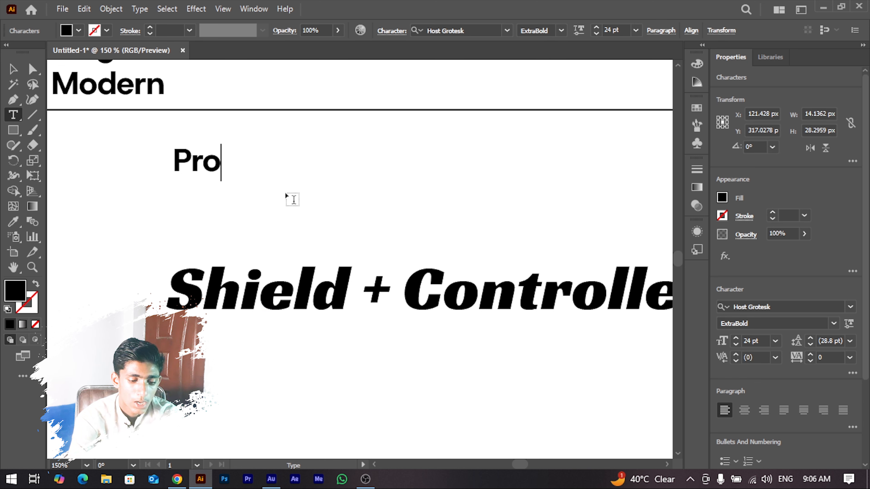
type("tecti")
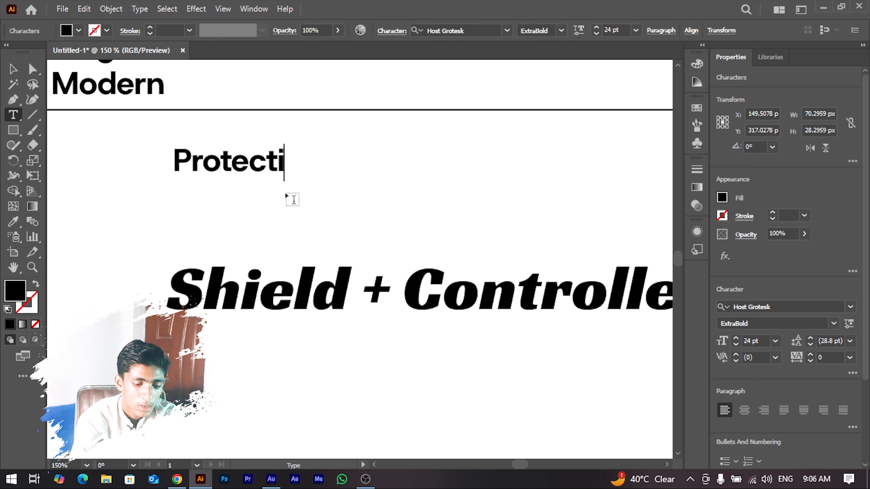
type("on shies")
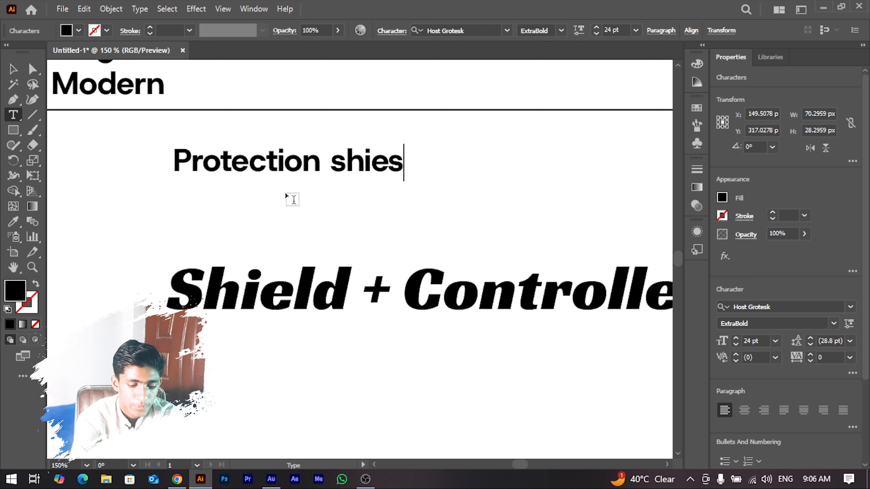
key("BackSpace")
type("ld")
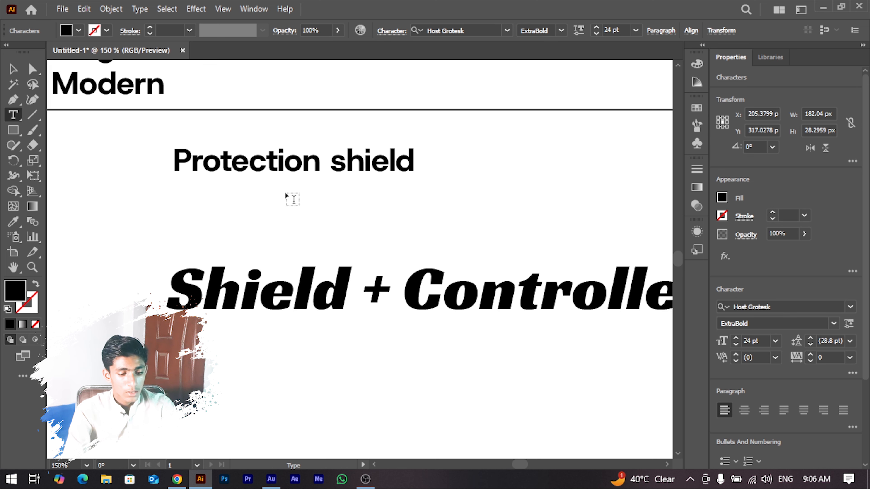
left_click(13, 68)
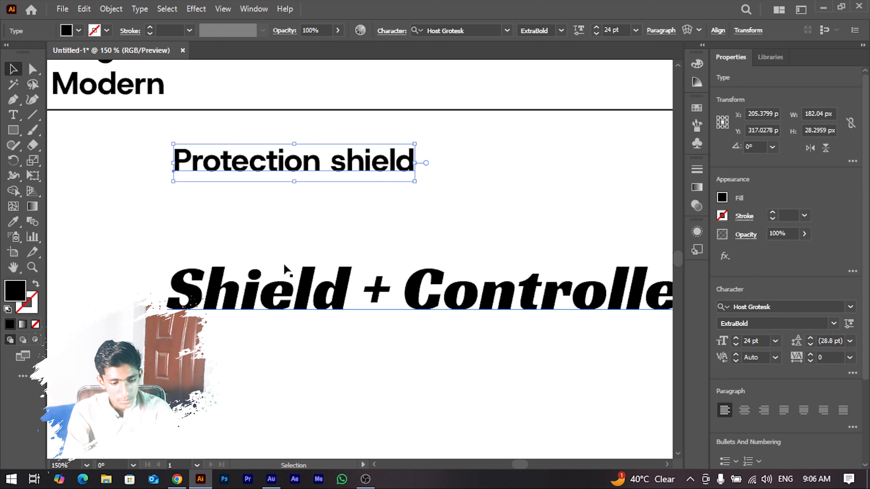
Move the "Protection shield" text about 22 px straight down, closer to the copied title.
scroll(285, 263, "down", 1)
scroll(285, 264, "up", 3)
scroll(285, 263, "down", 4)
scroll(285, 264, "left", 4)
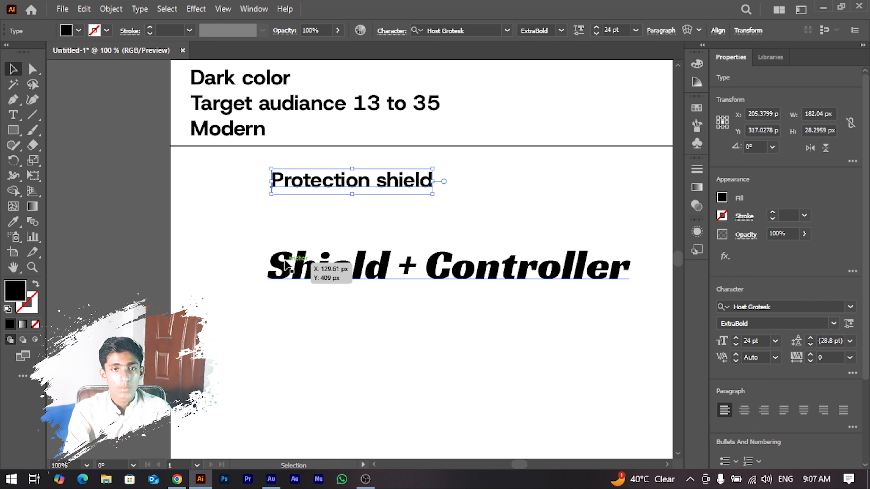
scroll(332, 181, "up", 1)
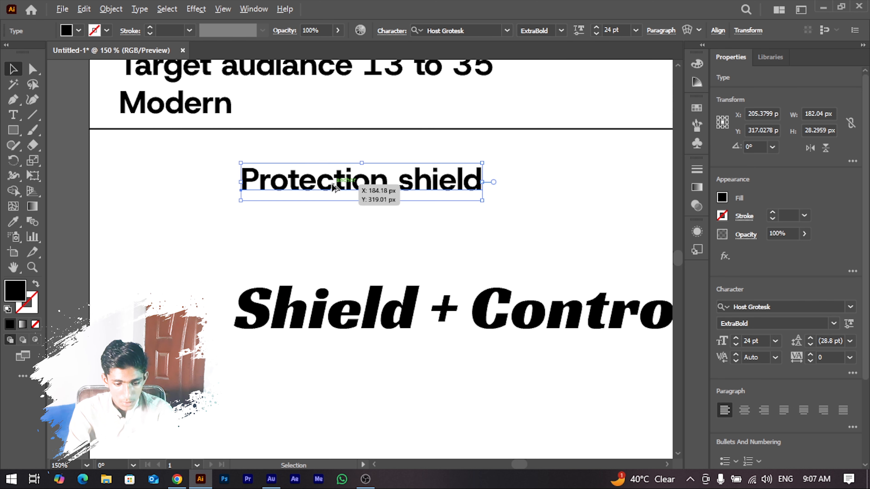
left_click_drag(332, 187, 332, 199)
Duplicate the "Protection shield" text straight down into the empty area below the "Shield" part of the copied title.
scroll(326, 219, "down", 3)
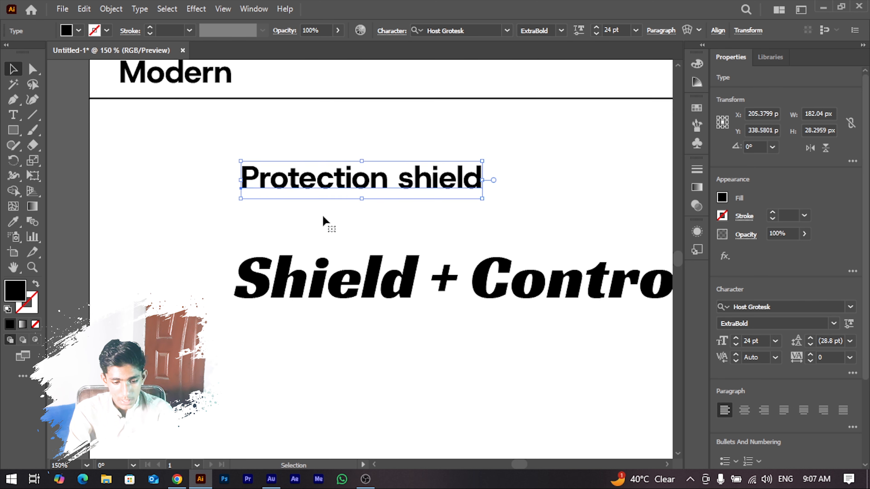
key("a")
scroll(321, 215, "right", 3)
scroll(297, 189, "left", 2)
scroll(310, 171, "down", 2)
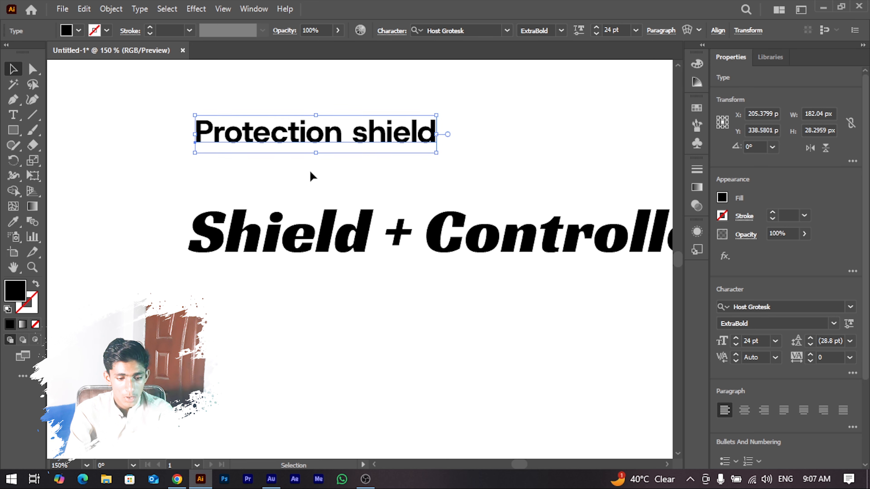
left_click_drag(320, 102, 263, 291)
Replace the wording of the duplicated text below the title with "Cover" and deselect it.
double_click(263, 291)
key("ctrl+a")
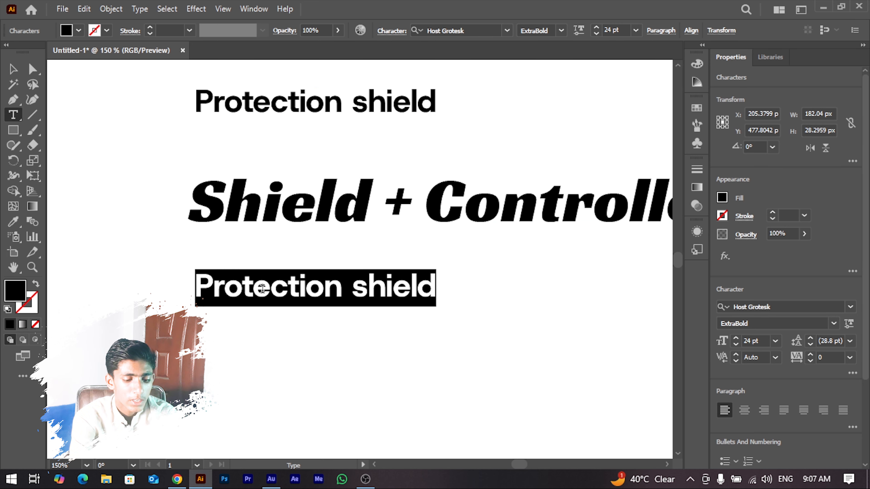
type("Coav")
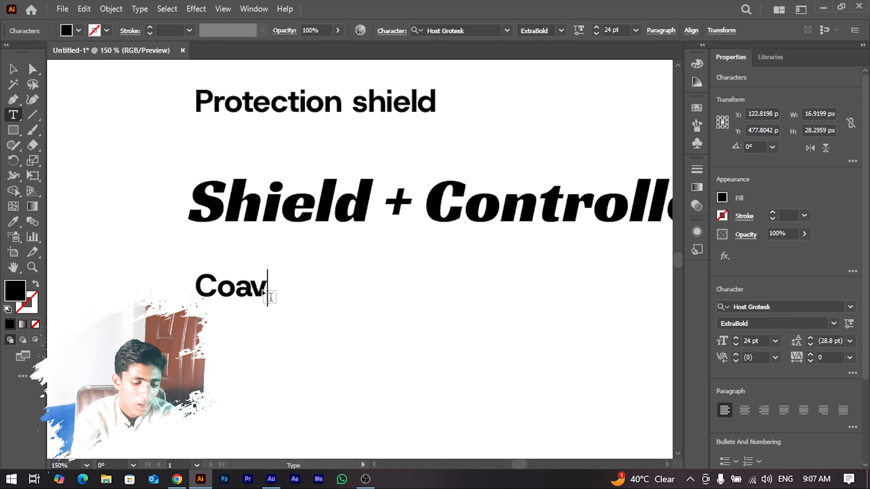
key("BackSpace")
key("BackSpace")
type("ver")
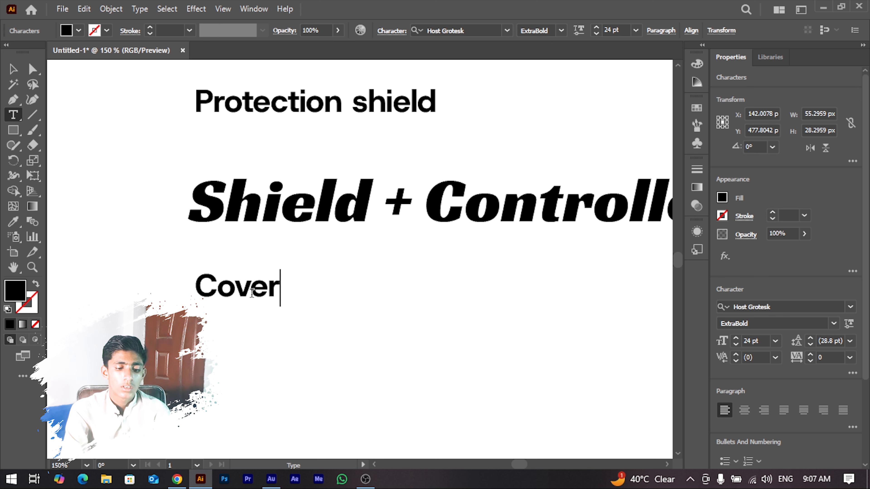
key("Escape")
scroll(269, 281, "left", 3)
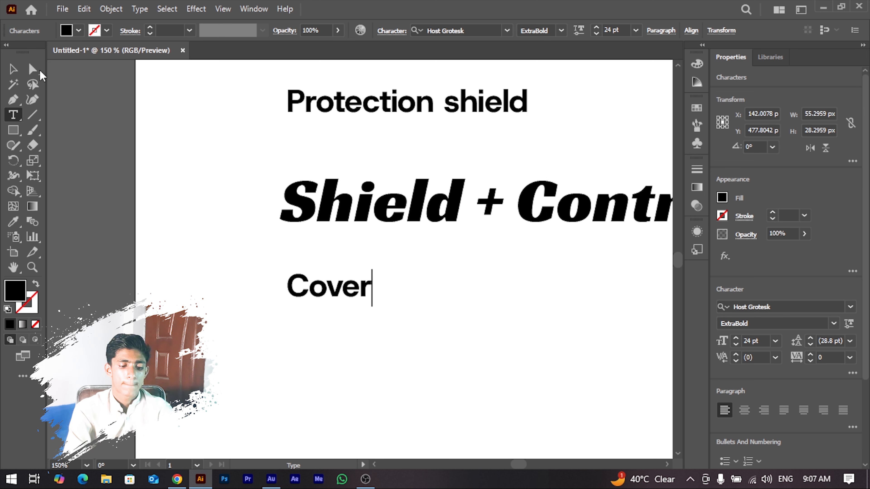
left_click(13, 69)
left_click(229, 262)
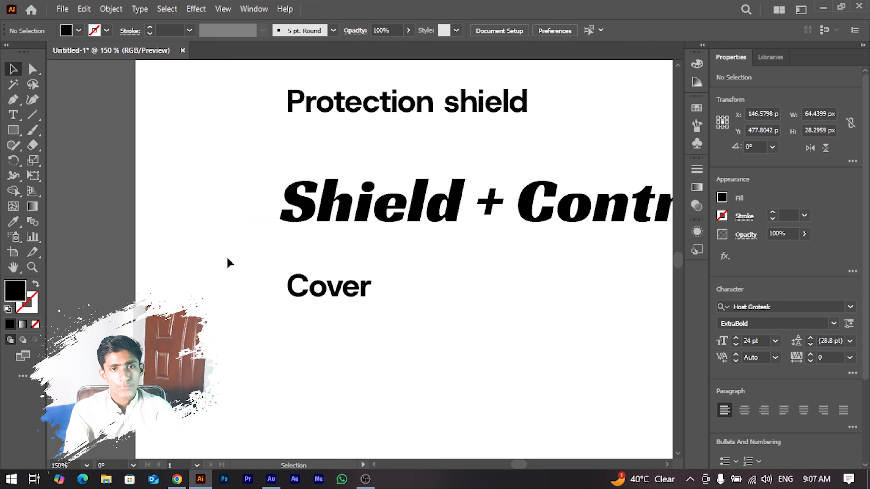
Duplicate the "Cover" text to the space just before the word "Shield" and change the copy to "Defence".
key("ctrl+1")
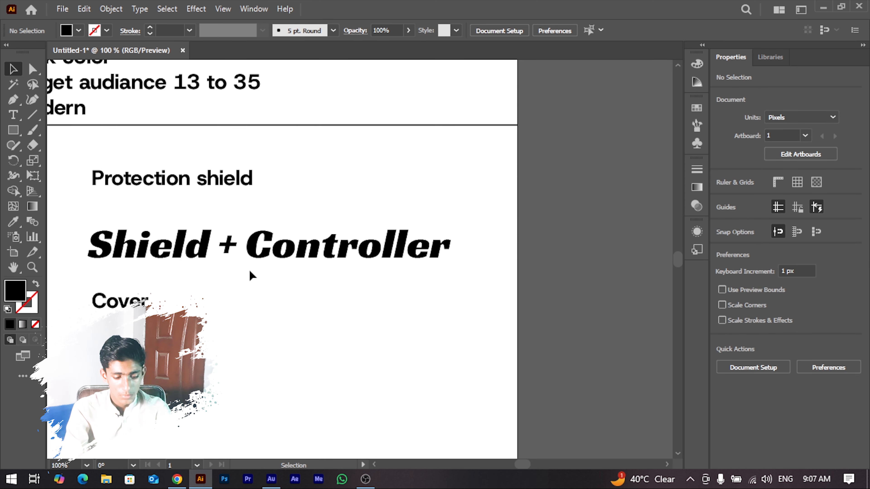
scroll(238, 239, "left", 9)
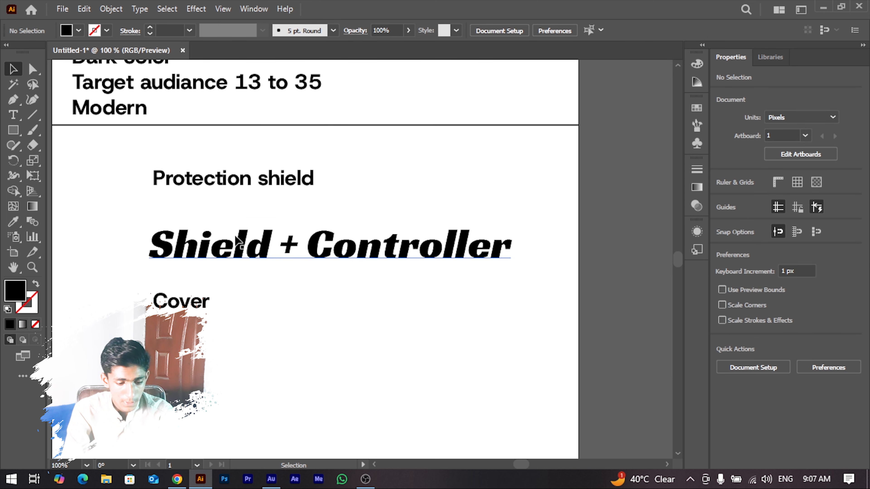
scroll(213, 240, "up", 1)
left_click_drag(256, 322, 141, 239)
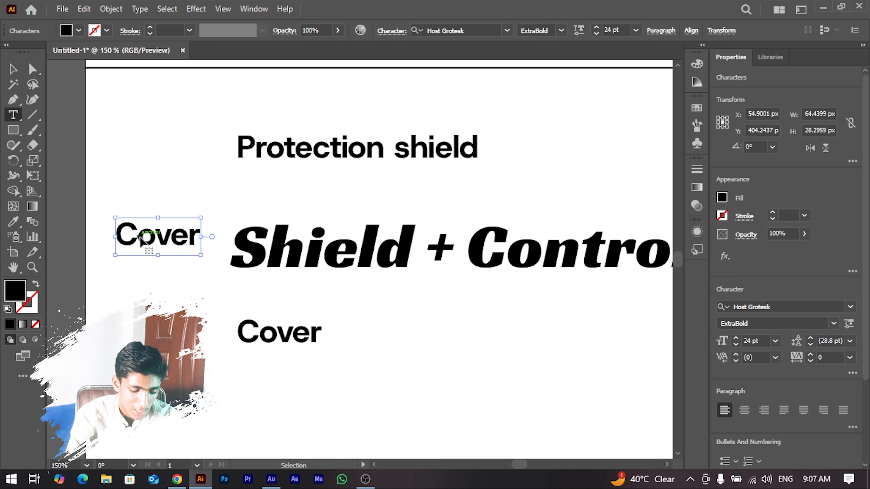
double_click(140, 237)
type("Defence")
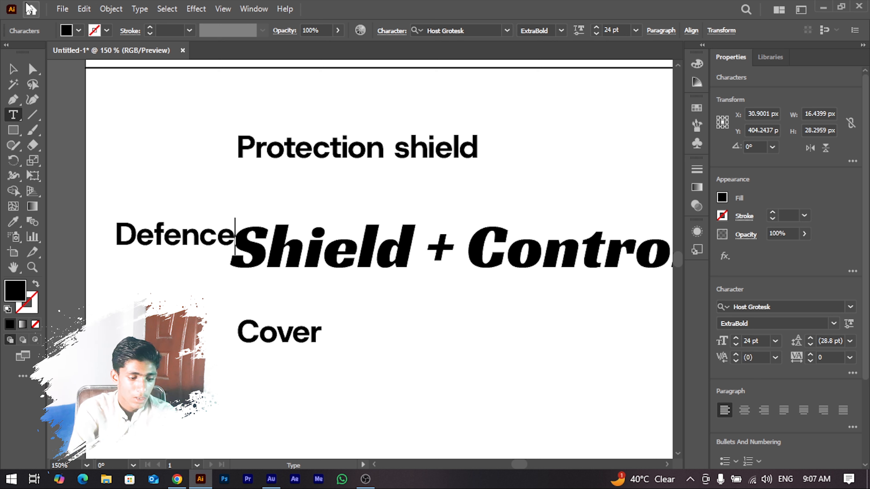
Move the "Defence" text about 6 px left and 7 px up so it clears the title.
left_click(13, 68)
left_click_drag(171, 240, 163, 230)
left_click(152, 294)
scroll(171, 265, "right", 2)
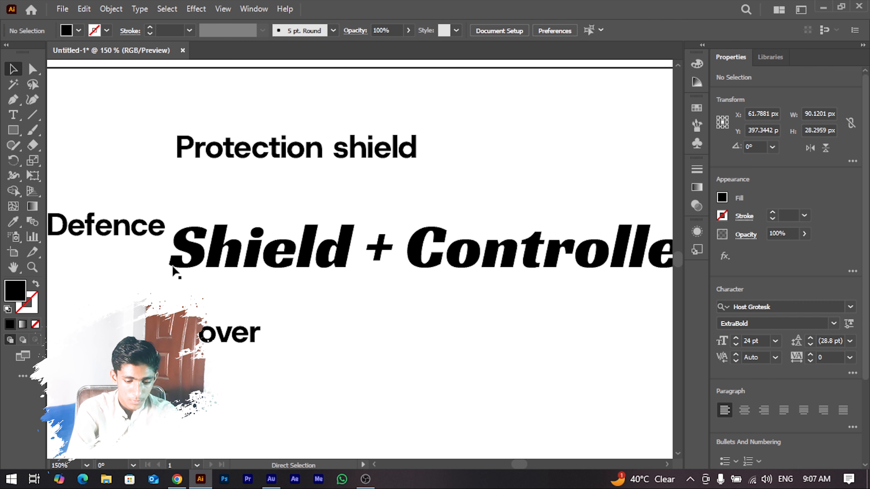
Duplicate the "Cover" text to the area below the word "Controller" and change the copy to "Remote".
scroll(171, 262, "down", 2)
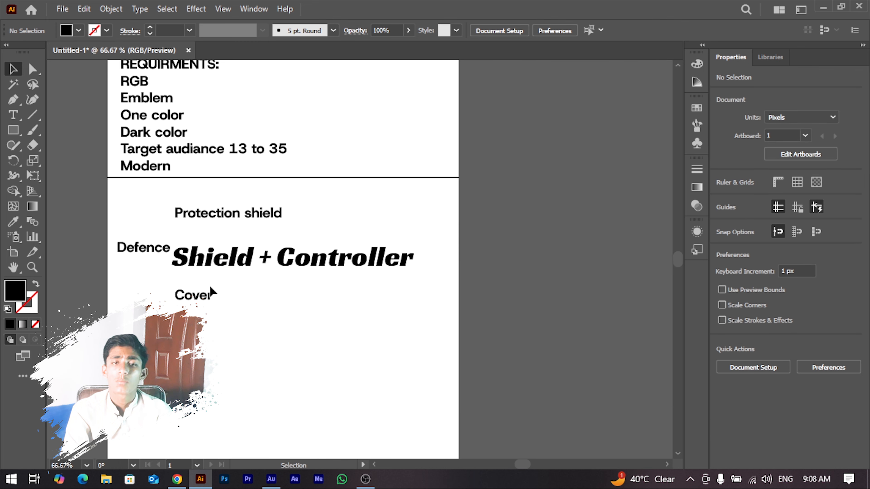
left_click(199, 298)
left_click_drag(199, 298, 333, 291)
double_click(331, 288)
double_click(331, 287)
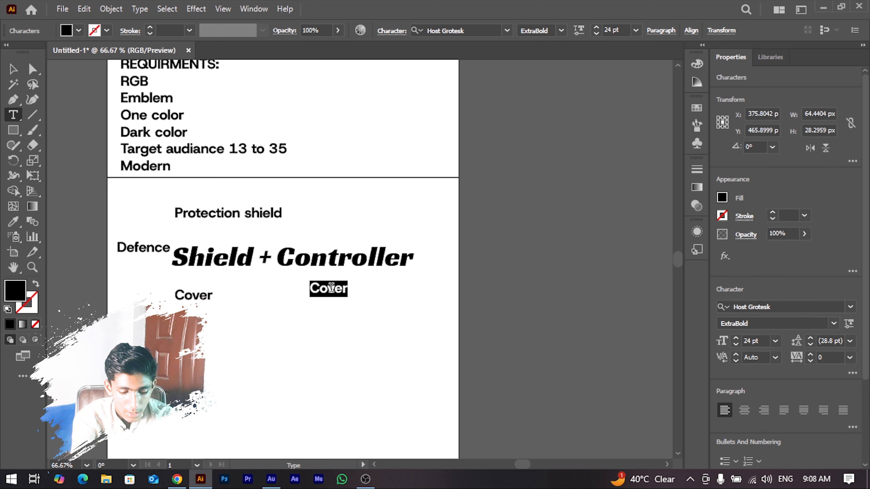
type("Remote")
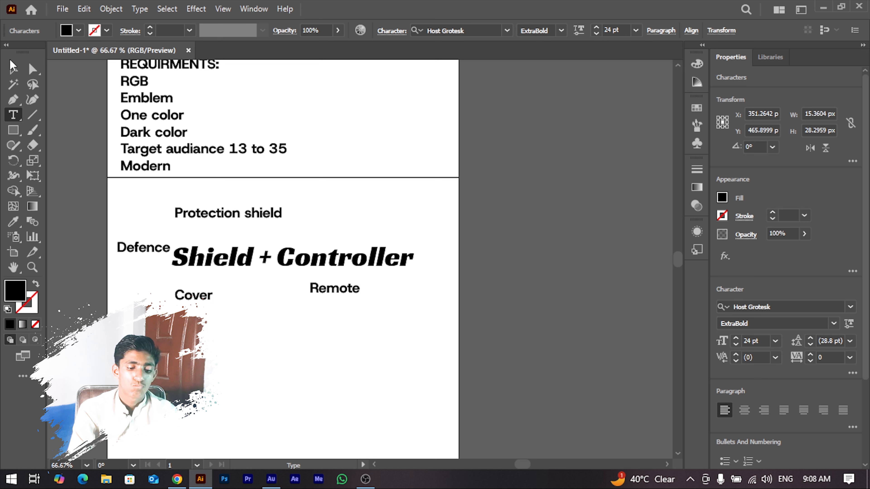
left_click(13, 69)
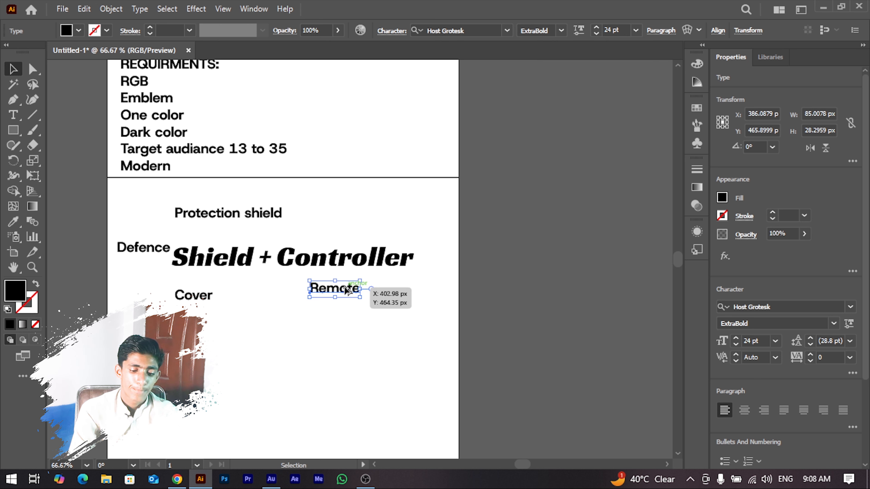
Duplicate the "Remote" text to the area above the word "Controller" and change the copy to "Button".
left_click_drag(349, 291, 372, 220)
double_click(372, 219)
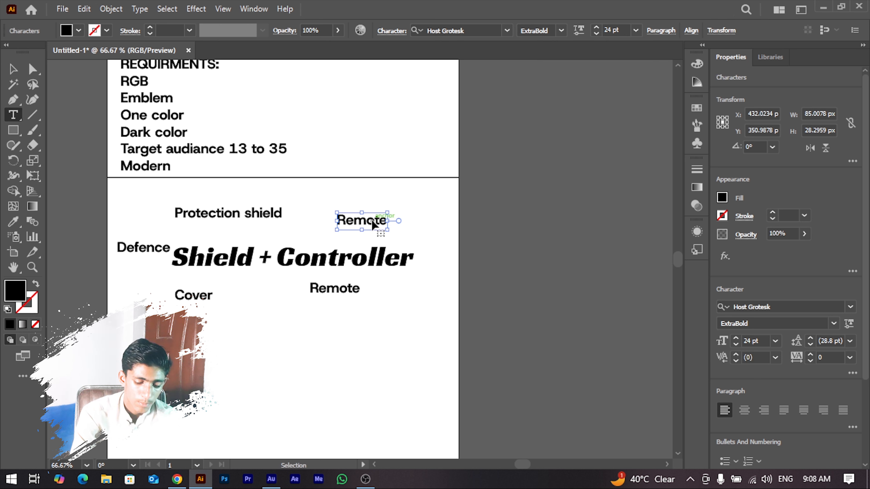
double_click(372, 220)
type("Button")
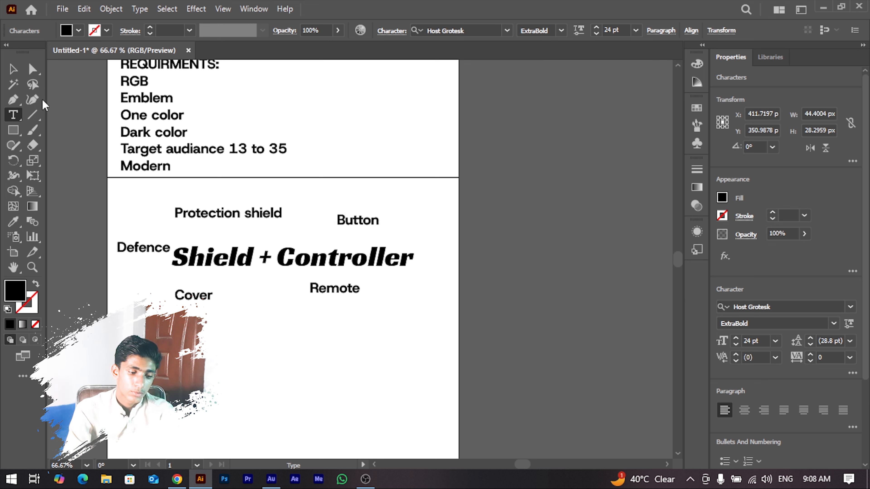
left_click(13, 70)
left_click(368, 316)
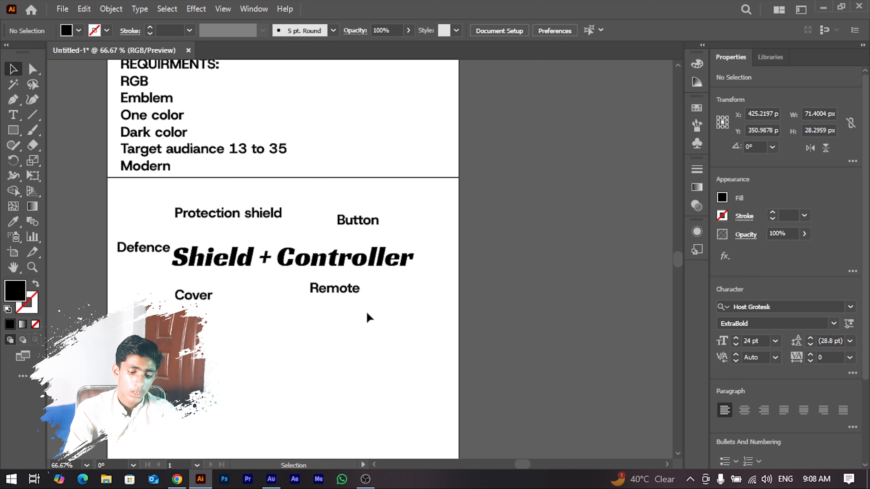
Paint short connector strokes with the 5 pt Round Paintbrush from "Shield" to "Protection shield", "Defence" and "Cover".
scroll(369, 307, "down", 1)
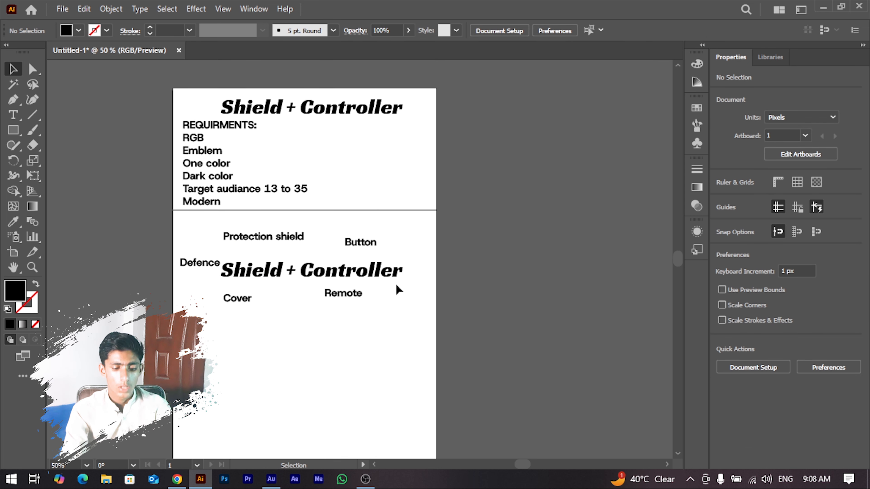
scroll(272, 171, "down", 2)
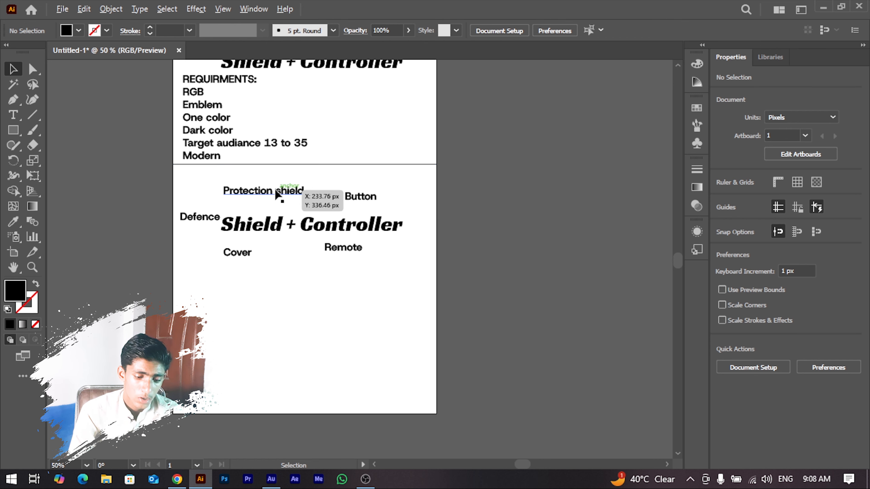
scroll(274, 194, "up", 3)
scroll(209, 195, "down", 2)
scroll(205, 194, "up", 3)
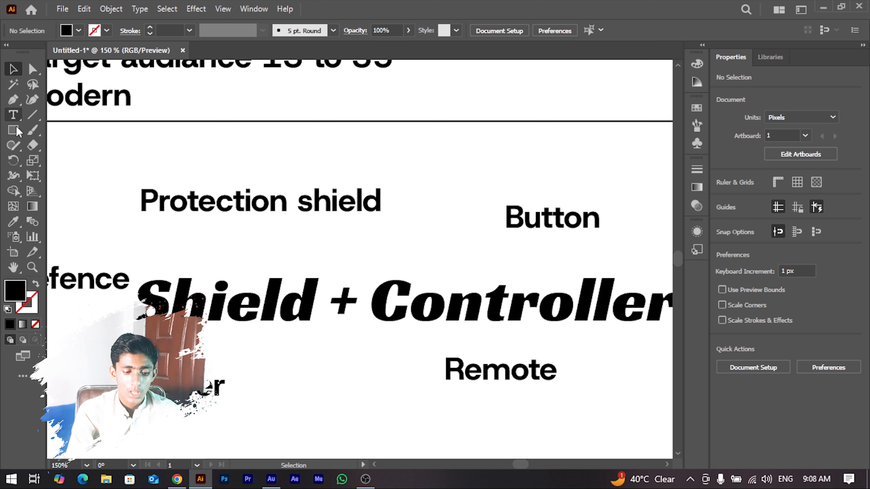
left_click(33, 131)
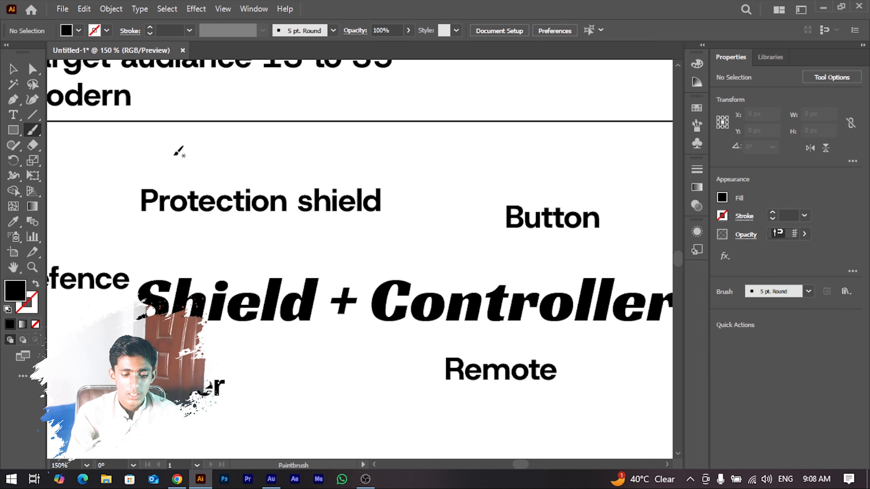
scroll(260, 206, "left", 3)
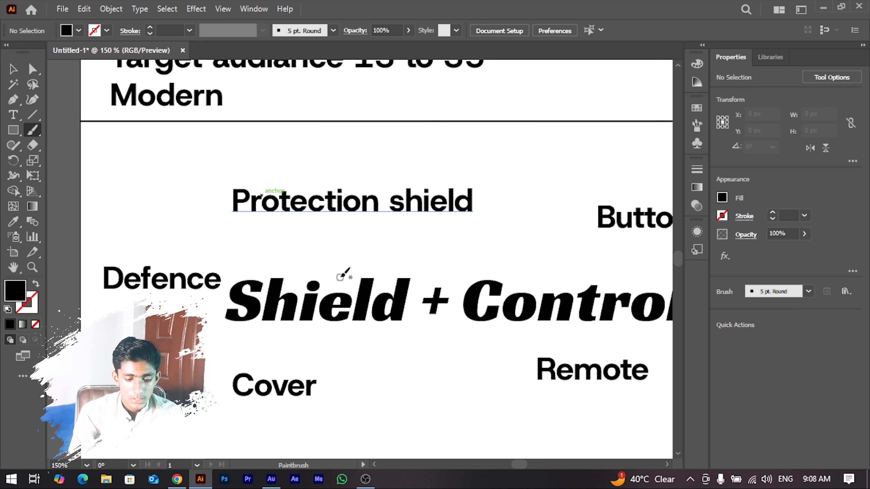
left_click_drag(341, 278, 343, 227)
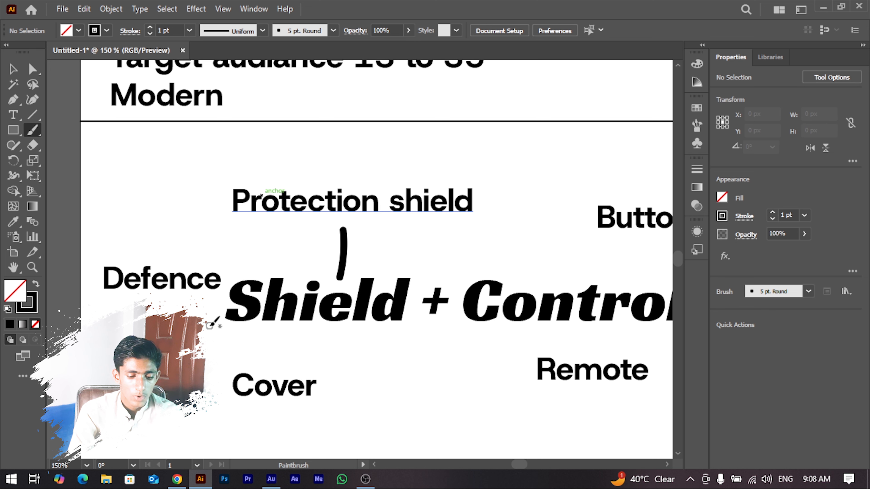
left_click_drag(217, 326, 184, 298)
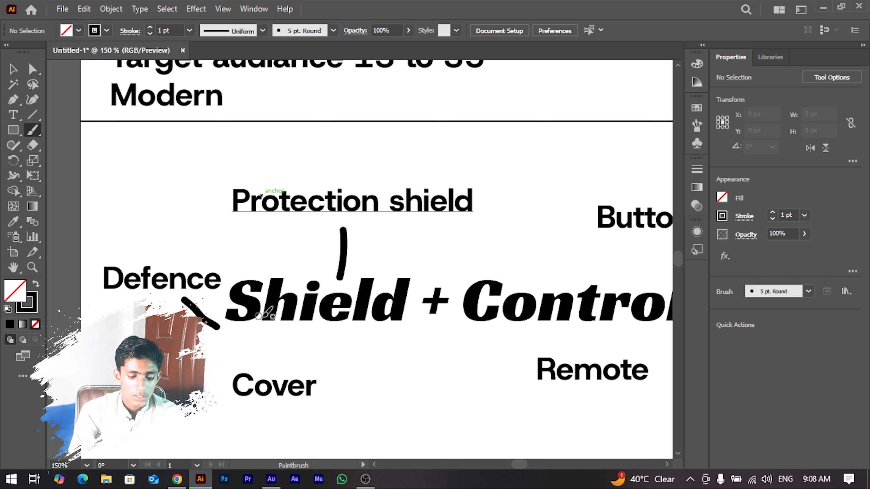
left_click_drag(302, 335, 289, 368)
Paint short 5 pt Round brush strokes connecting the word "Controller" to "Button" above and "Remote" below.
scroll(359, 359, "right", 10)
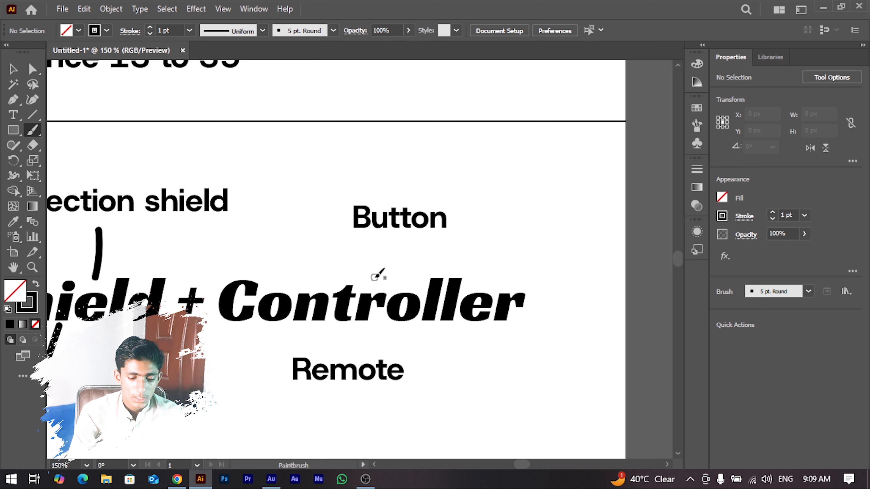
left_click_drag(375, 278, 377, 227)
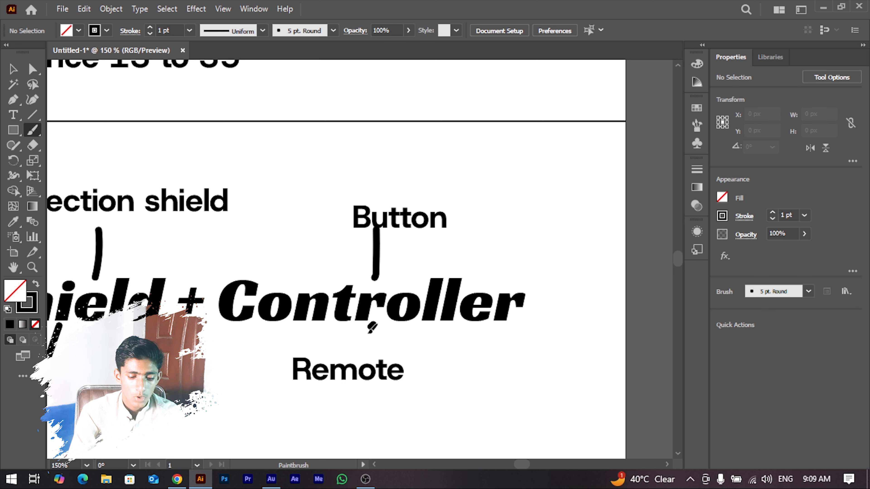
left_click_drag(373, 324, 356, 353)
scroll(369, 355, "down", 2)
scroll(278, 330, "down", 3)
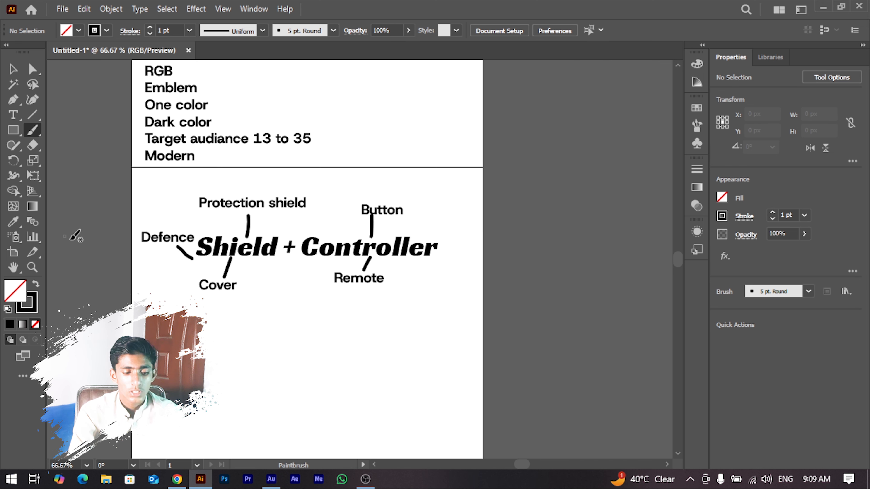
Duplicate the full-width divider line straight down below the keywords, to a Y position of about 505 px.
left_click(13, 69)
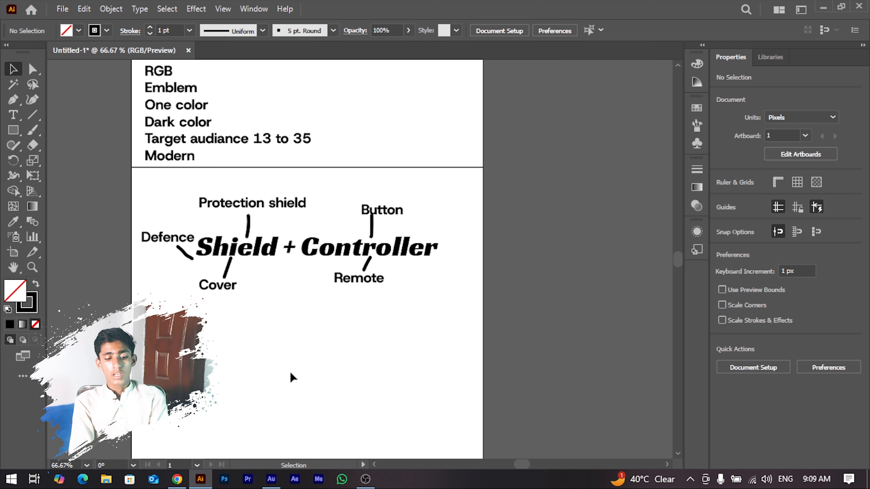
left_click(322, 168)
left_click_drag(323, 167, 314, 301)
scroll(314, 305, "down", 3)
left_click(294, 318)
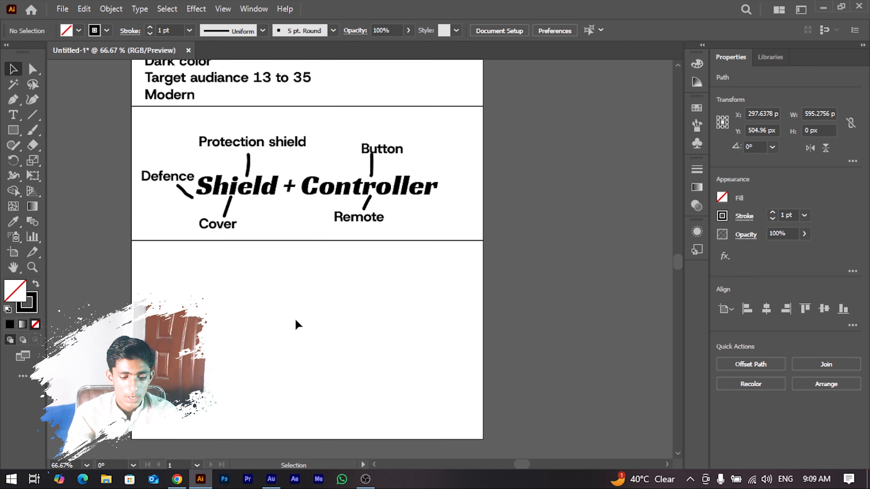
Form a downward-pointing triangle from the square below the lower divider by bringing its two lower corners together at the bottom edge's midpoint.
scroll(264, 303, "up", 1)
scroll(264, 303, "left", 3)
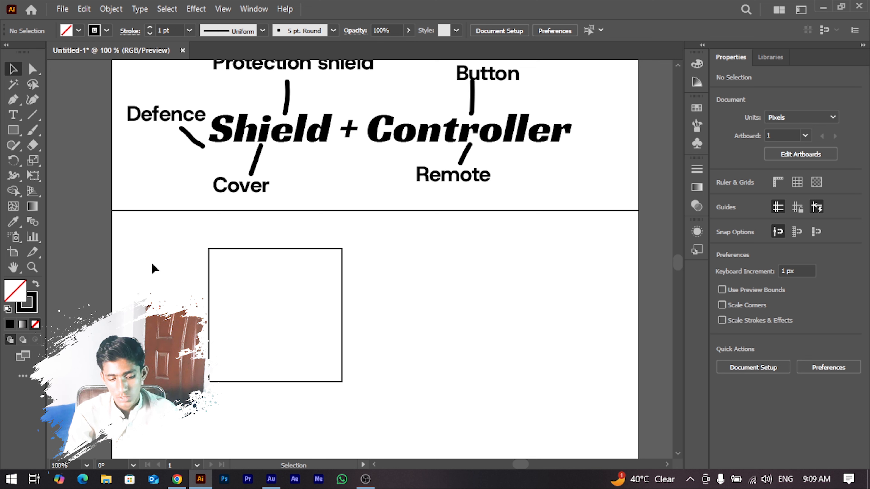
left_click_drag(226, 259, 185, 240)
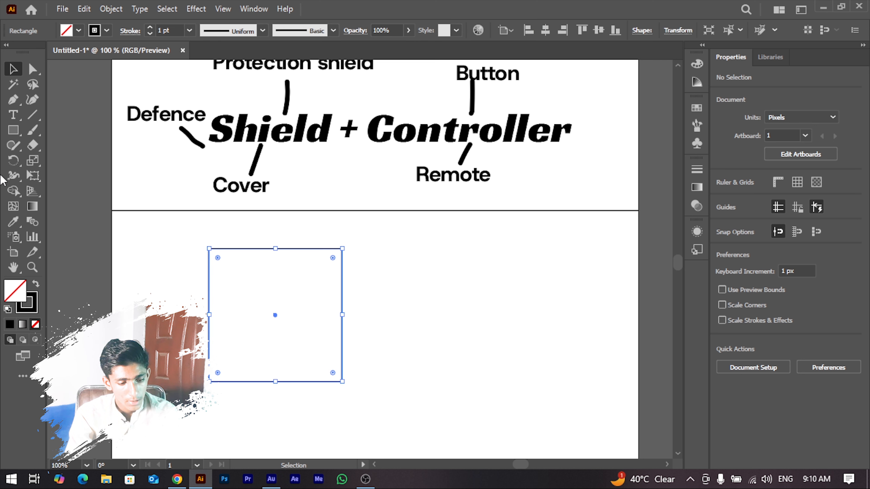
left_click(32, 70)
left_click_drag(209, 382, 275, 381)
left_click_drag(342, 381, 275, 381)
Add an anchor point at the middle of the triangle's top edge with the Curvature tool.
left_click(33, 100)
left_click(274, 250)
left_click(33, 69)
mouse_move(273, 250)
left_mouse_down()
mouse_move(255, 249)
mouse_move(275, 249)
left_mouse_up()
left_click(233, 226)
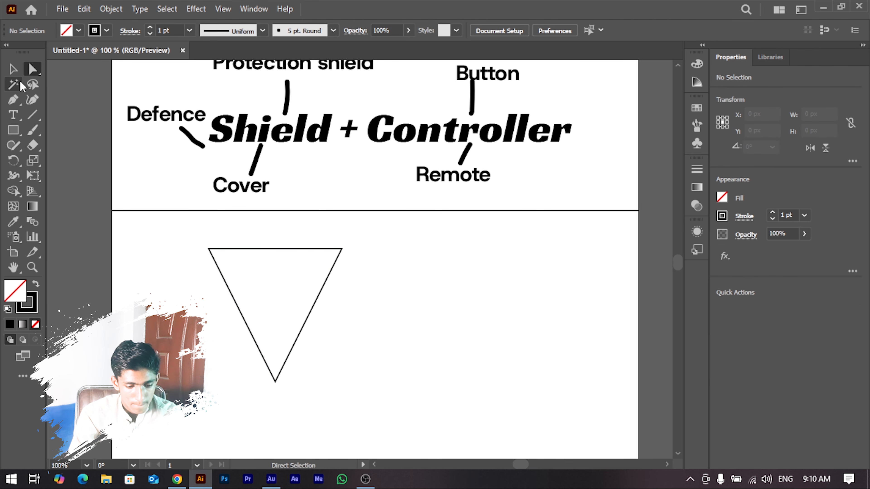
Bend both slanted sides of the triangle outward into symmetrical curves with the Curvature tool to give it a shield outline.
left_click(33, 100)
left_click(312, 307)
left_click_drag(238, 307, 221, 320)
left_click_drag(312, 307, 327, 318)
left_click_drag(221, 320, 220, 321)
Lower the shield's top middle anchor about 17 px and convert it to a sharp corner, forming a shallow V notch.
left_click_drag(274, 249, 275, 264)
key("ctrl+z")
left_click(33, 70)
left_click(32, 100)
double_click(275, 264)
left_click(13, 70)
left_click(160, 305)
scroll(160, 305, "down", 1)
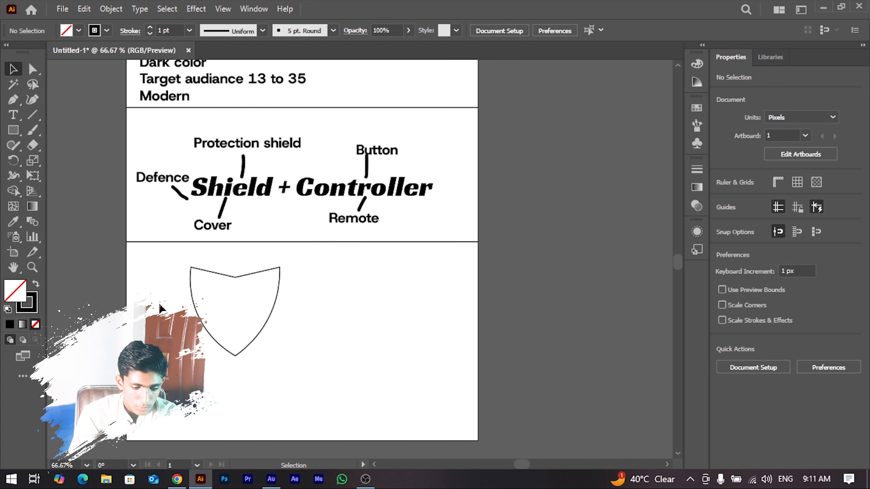
Draw a rectangle about 84 × 189 px over the shield's left half, with one edge on the shield's vertical centreline.
scroll(161, 304, "left", 3)
scroll(171, 306, "up", 1)
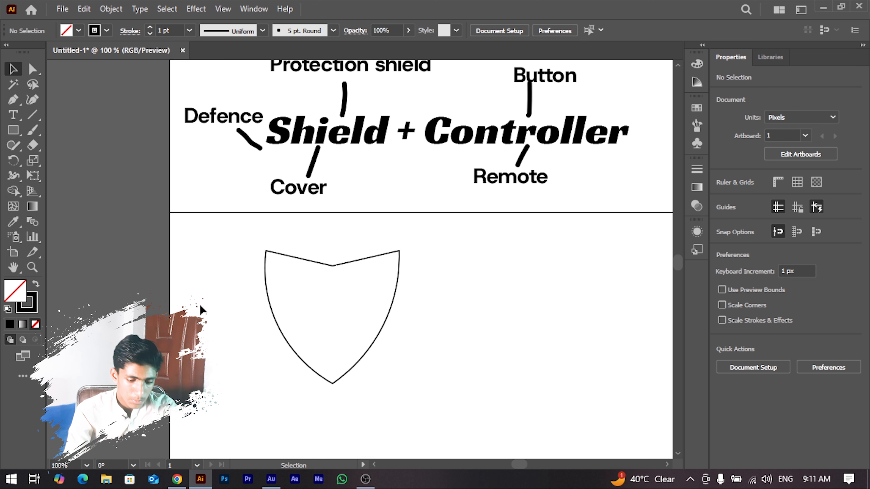
scroll(356, 281, "up", 1)
scroll(336, 272, "up", 2)
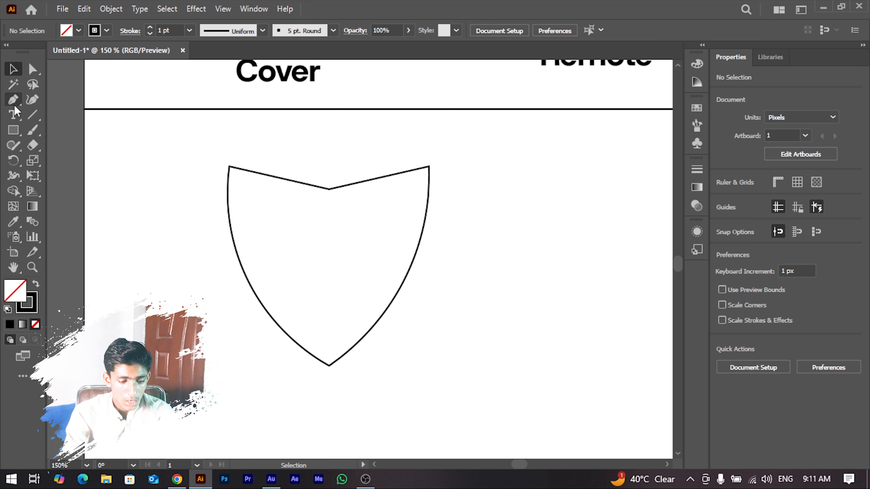
left_click(12, 130)
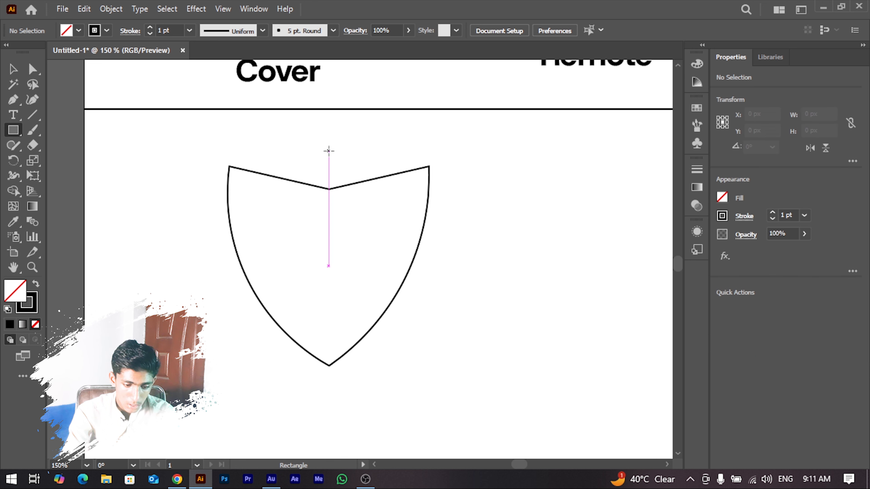
left_click_drag(328, 150, 217, 400)
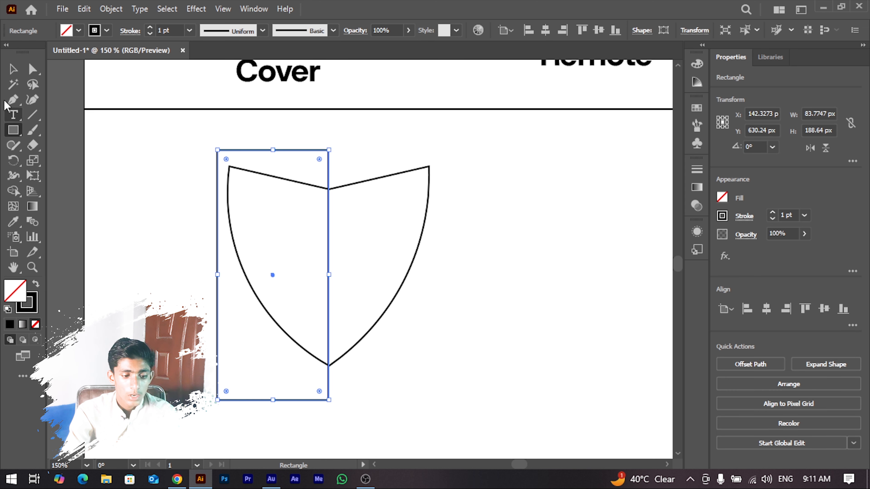
left_click(13, 69)
left_click(143, 226)
Review the requirements list and the Shield + Controller keyword map above the shield sketch.
key("ctrl+1")
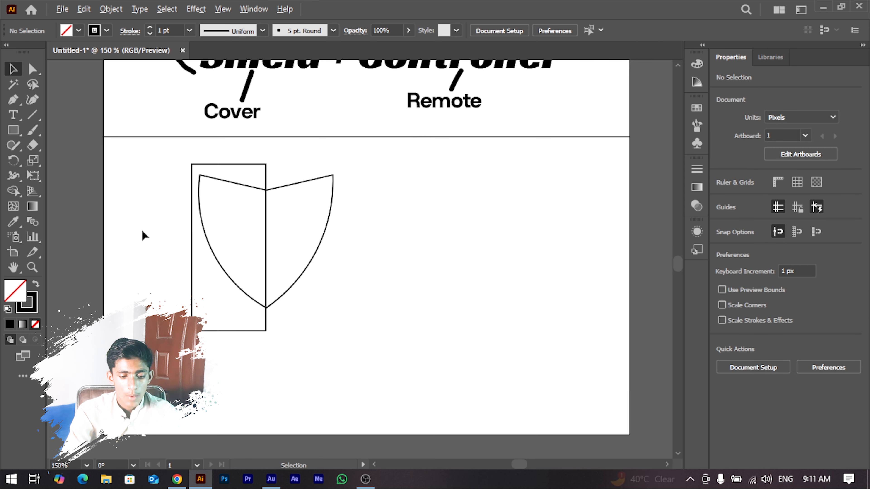
scroll(142, 231, "up", 2)
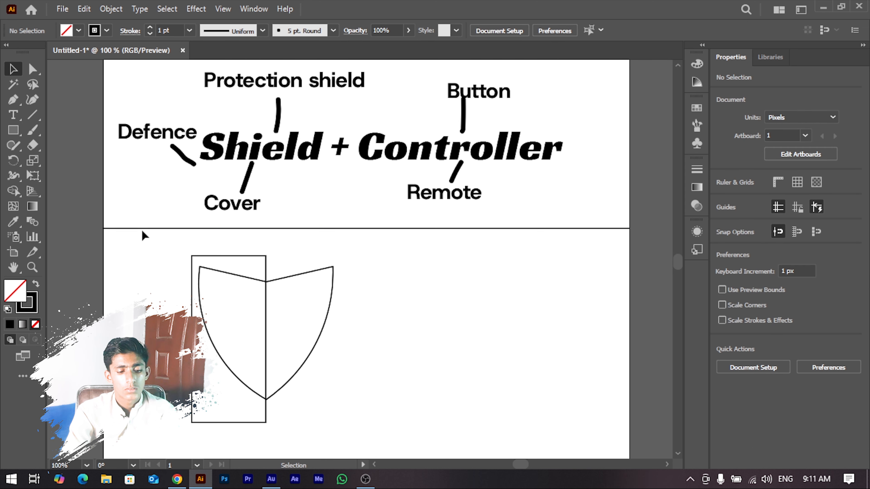
scroll(142, 233, "down", 2)
scroll(142, 237, "down", 1)
scroll(142, 237, "up", 2)
scroll(148, 211, "up", 3)
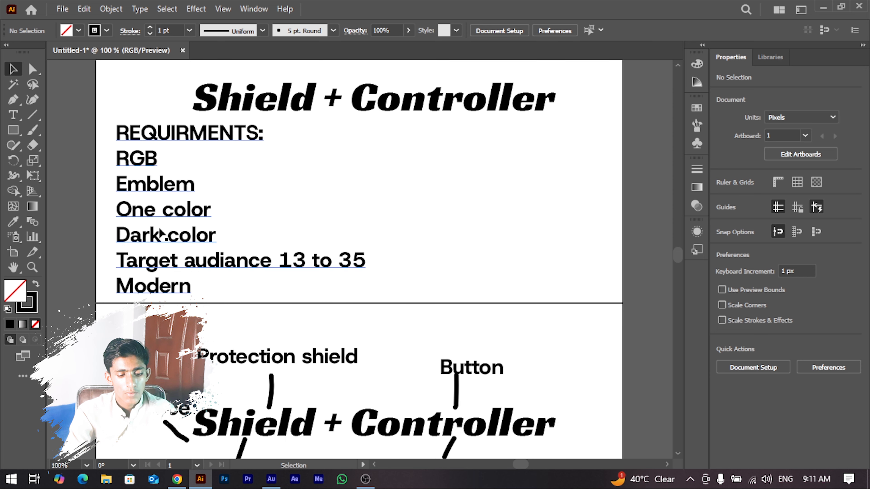
scroll(160, 235, "down", 1)
scroll(156, 204, "down", 1)
scroll(151, 233, "down", 1)
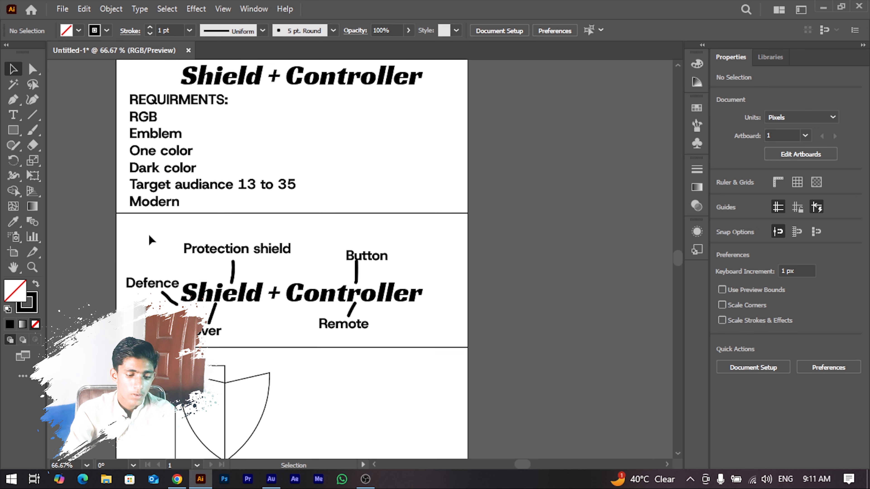
scroll(148, 271, "down", 1)
scroll(148, 283, "down", 1)
scroll(152, 283, "up", 2)
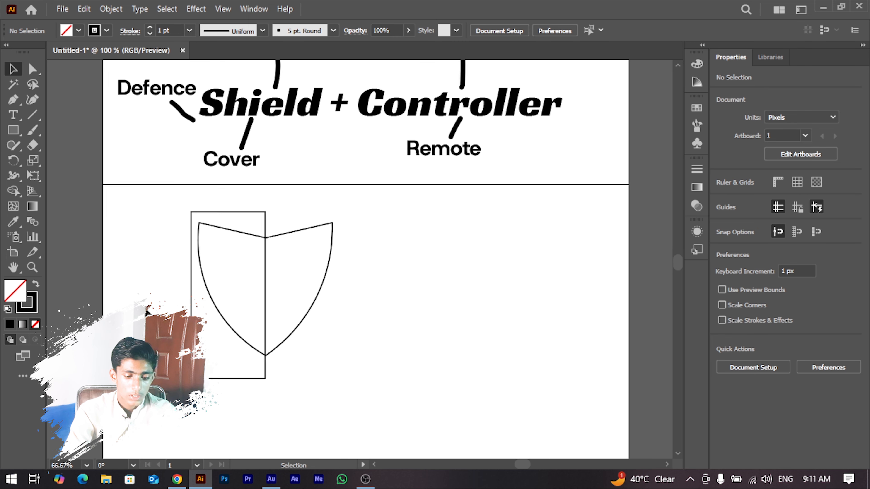
Split the shield into two halves with Shape Builder, removing the part of the rectangle outside the shield.
left_click_drag(211, 293, 261, 310)
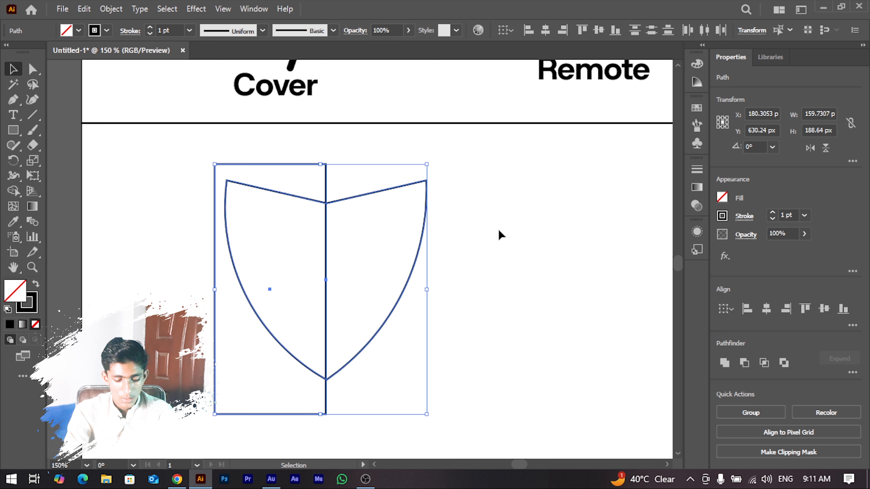
key("Return")
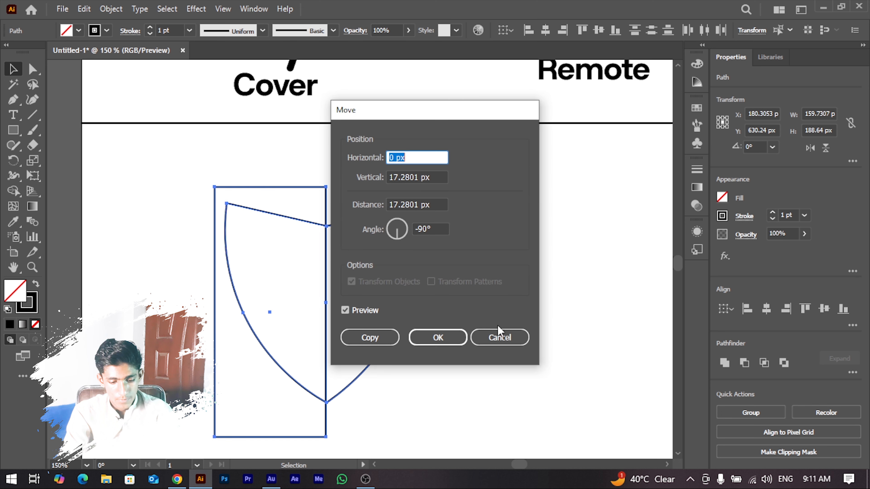
left_click(499, 331)
key("shift+m")
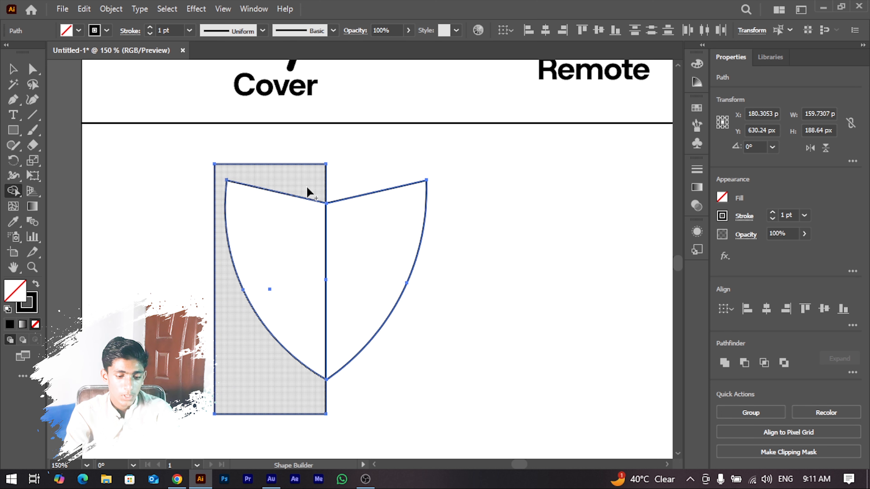
left_click(302, 183, "alt")
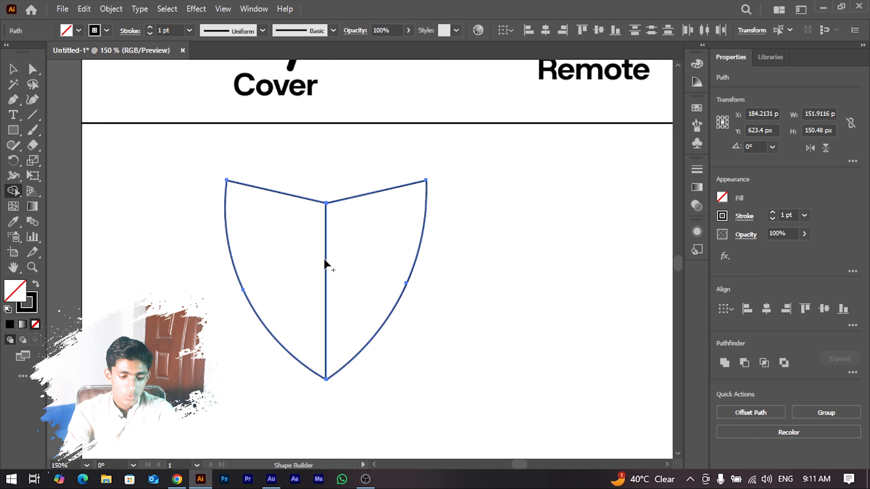
left_click(13, 69)
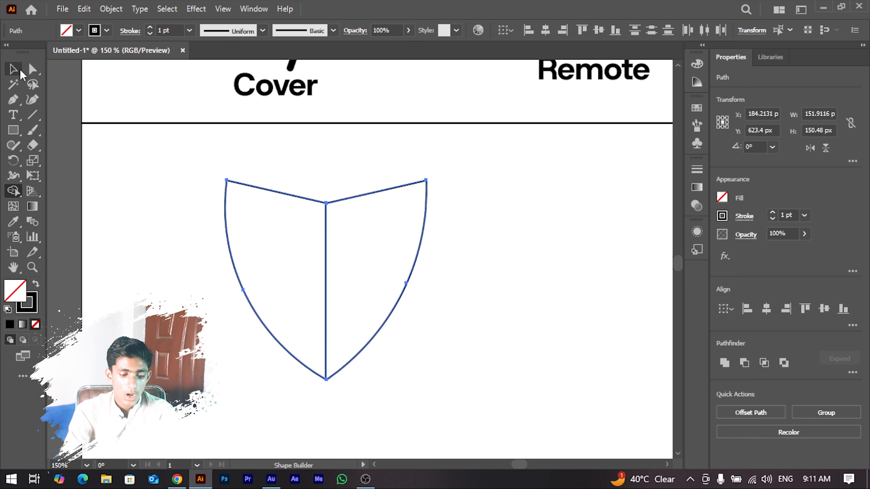
left_click(143, 221)
Swap the fill and stroke of the shield's left half to make it solid black without an outline.
left_click_drag(287, 183, 95, 289)
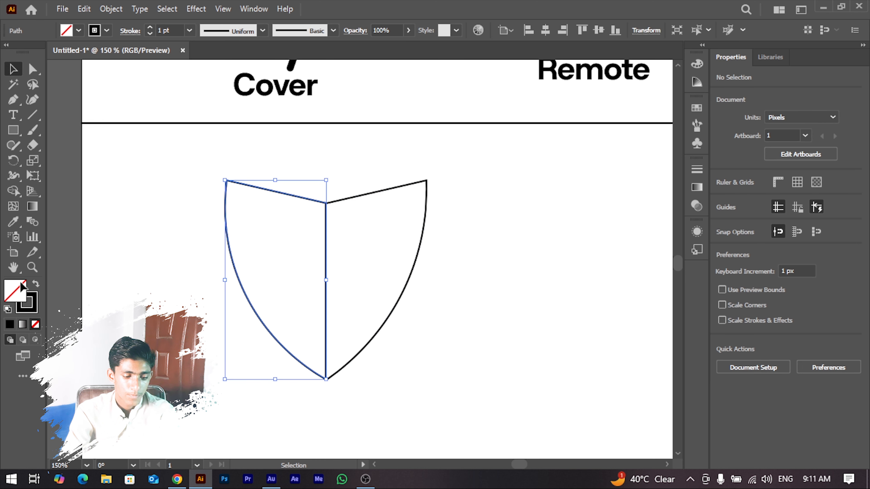
left_click(35, 283)
left_click(477, 227)
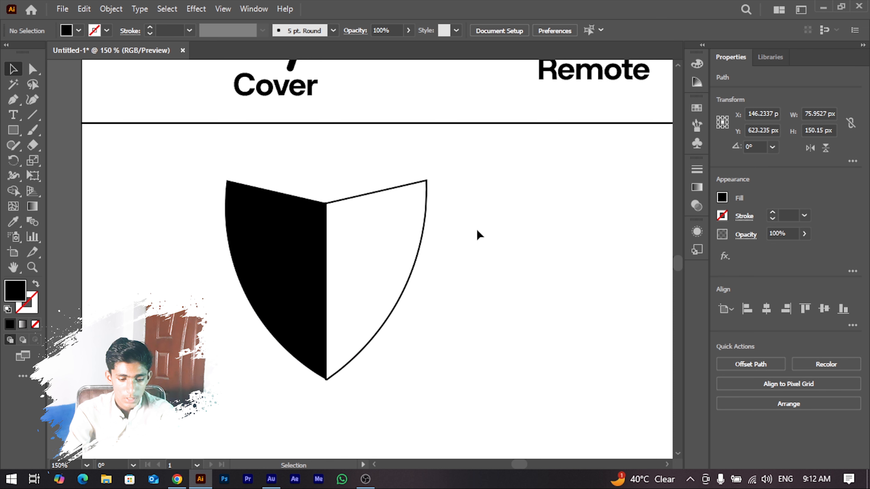
Fill the shield's right half with the darkest swatch of the grays group and remove its stroke.
left_click_drag(476, 228, 388, 291)
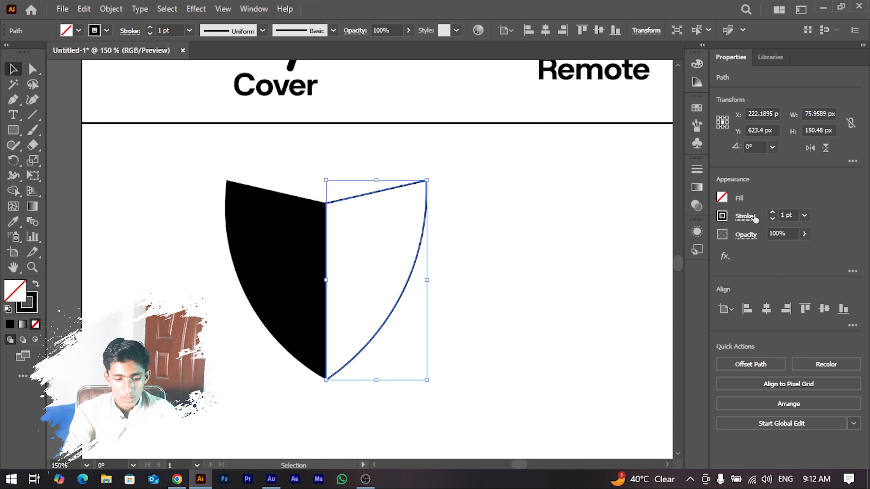
left_click(36, 284)
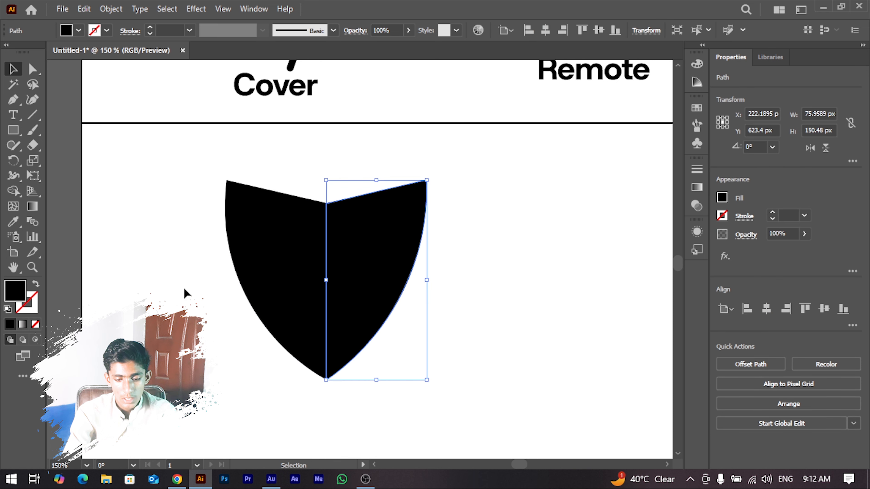
left_click(720, 199)
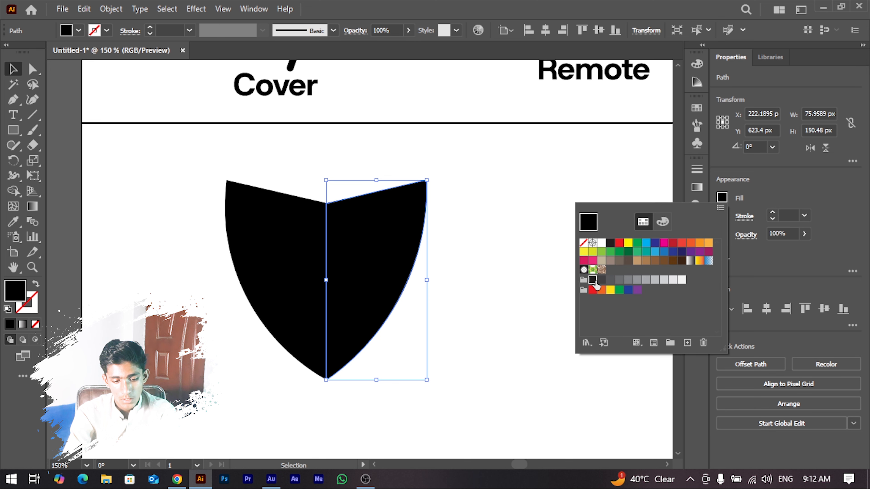
left_click(592, 279)
scroll(505, 286, "down", 2)
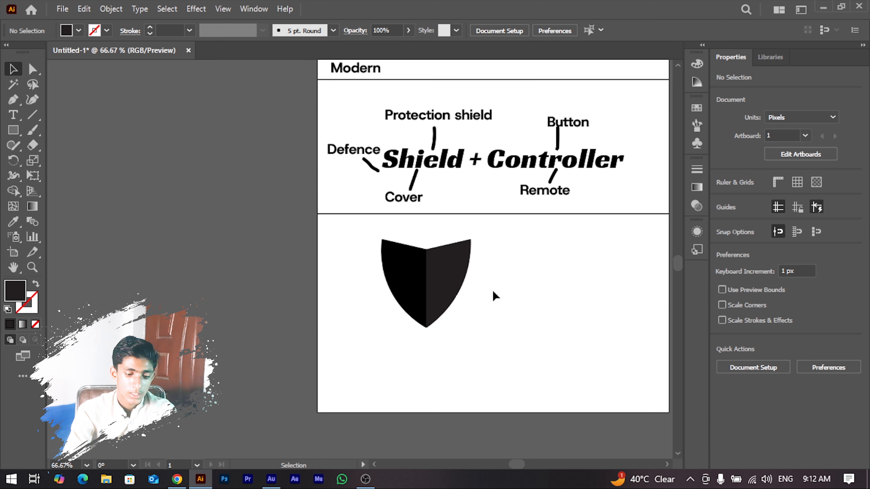
scroll(492, 293, "up", 2)
scroll(491, 292, "up", 1)
scroll(492, 298, "up", 1)
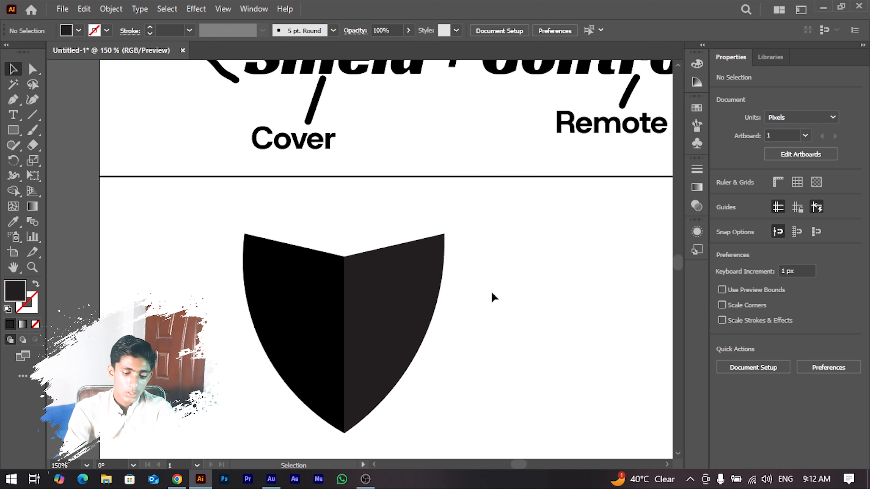
scroll(492, 297, "down", 1)
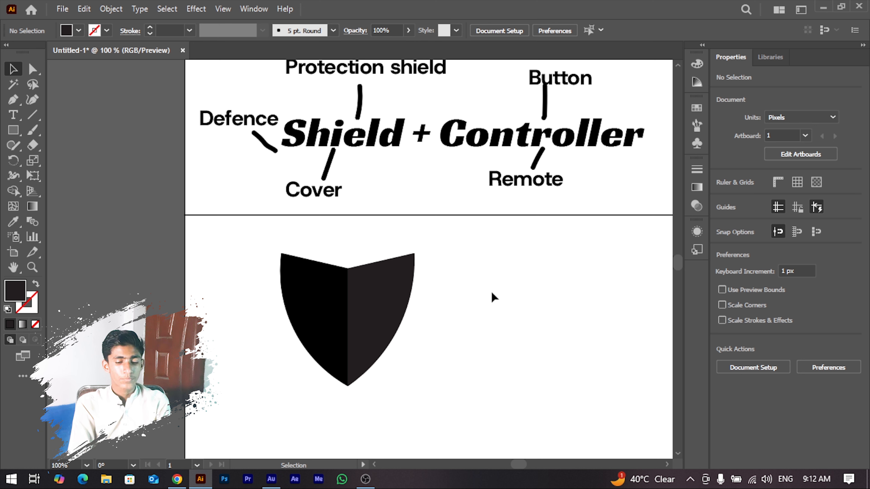
scroll(334, 286, "up", 1)
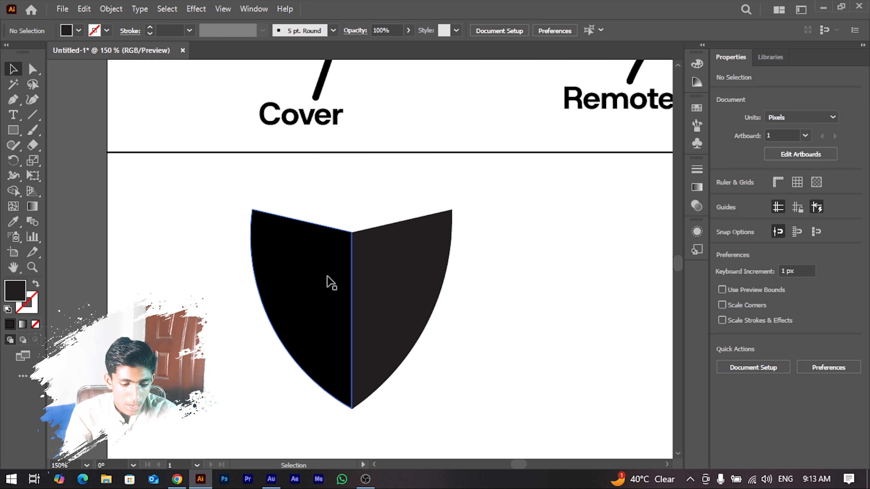
scroll(308, 283, "down", 2)
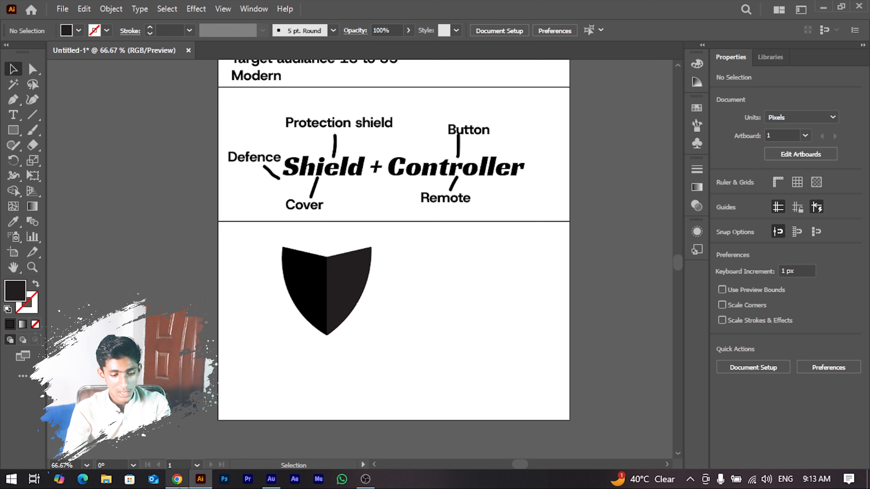
Switch to Chrome and search Google Images for "SC logo design" in a new tab.
left_click(177, 479)
left_click(338, 12)
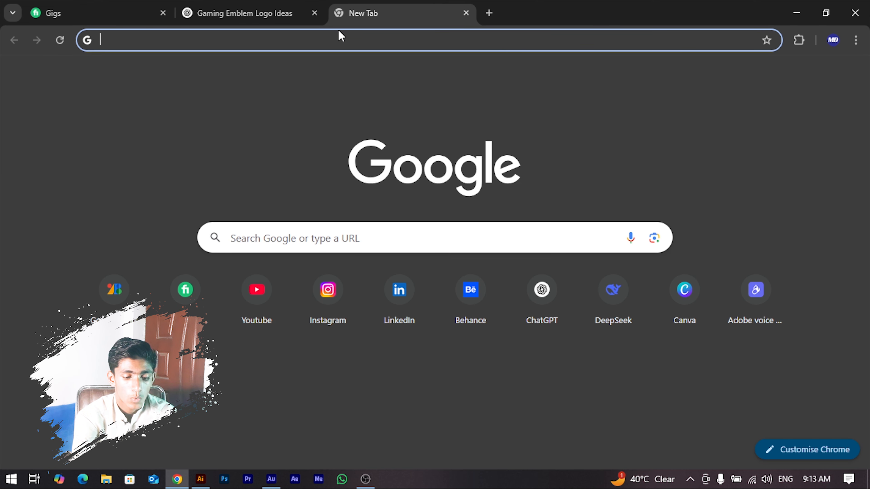
type("sC")
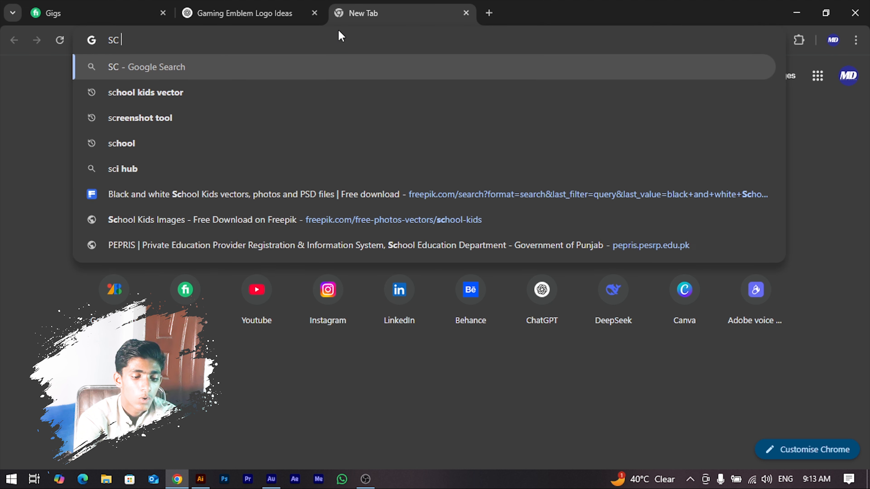
type(" logo design")
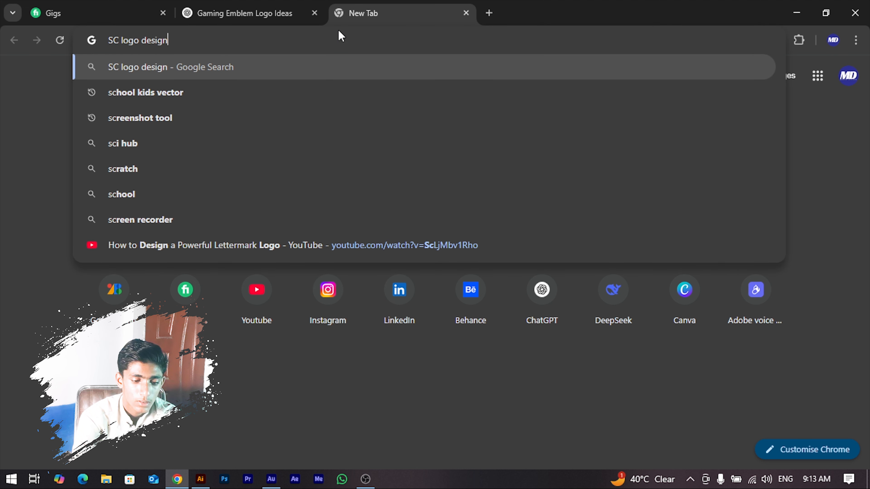
key("Return")
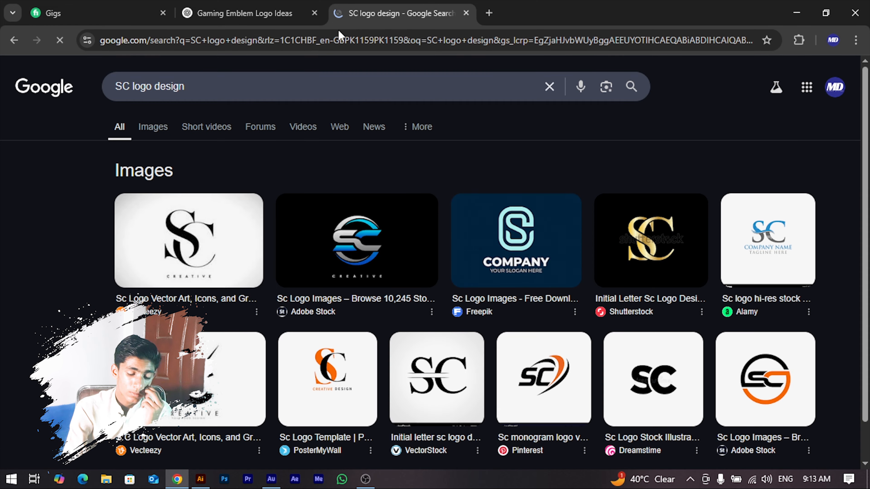
left_click(156, 134)
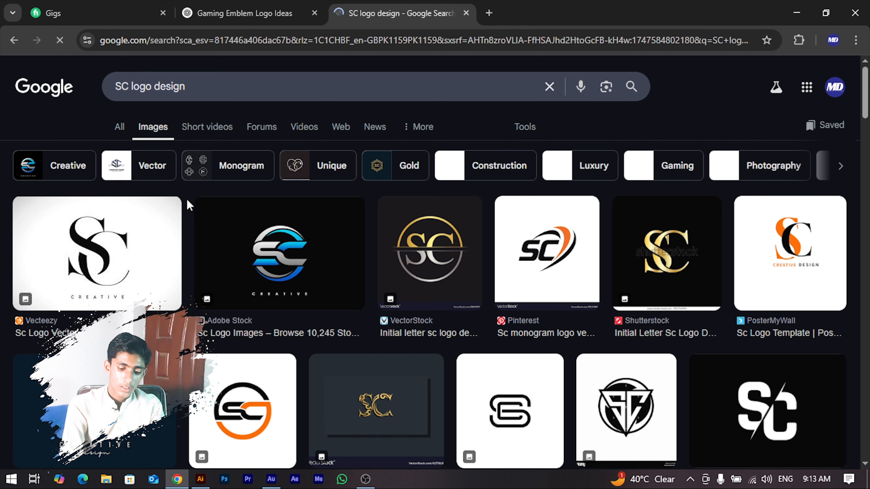
Browse the SC logo images, open the Alamy triangle-and-circle SC emblem, and look through its related designs.
scroll(554, 378, "down", 2)
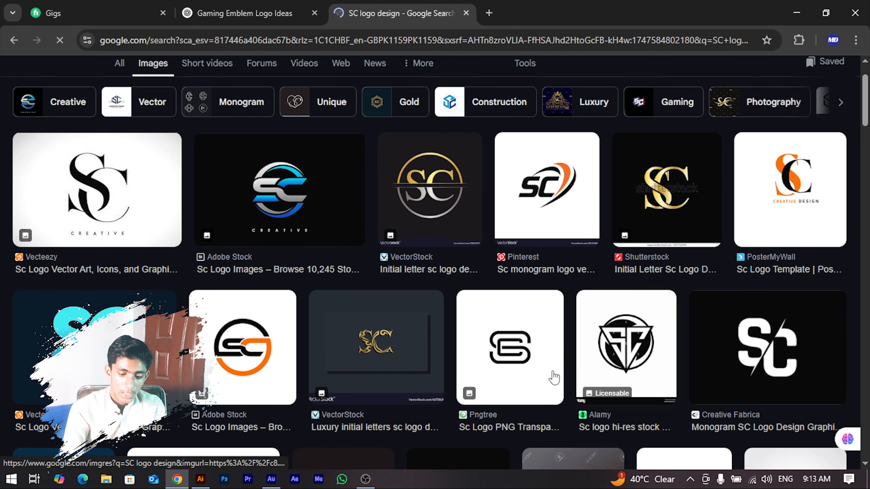
scroll(458, 411, "down", 1)
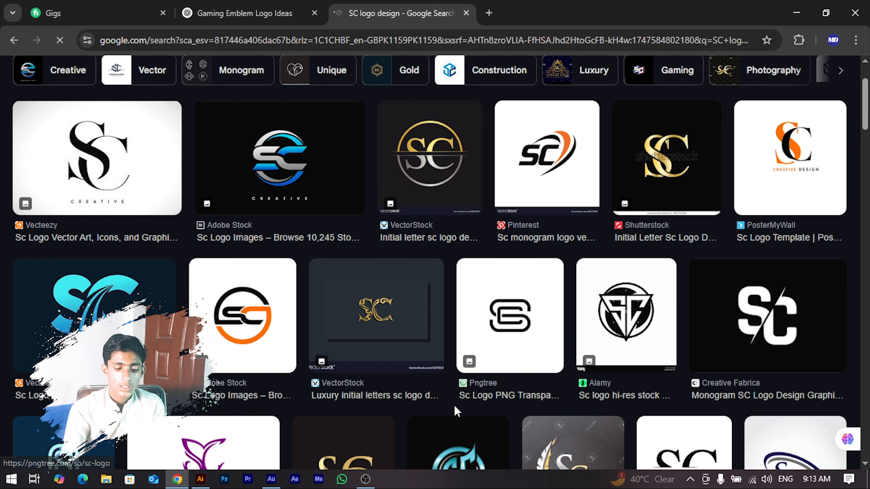
scroll(454, 403, "down", 1)
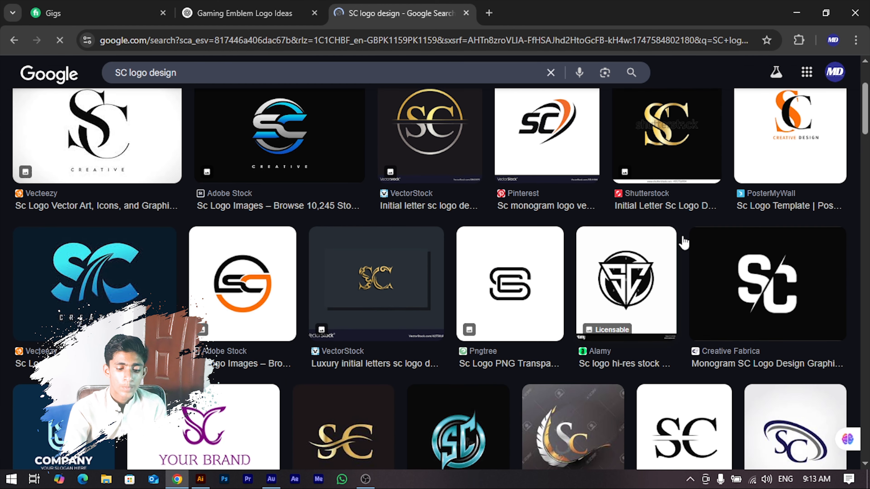
left_click(620, 264)
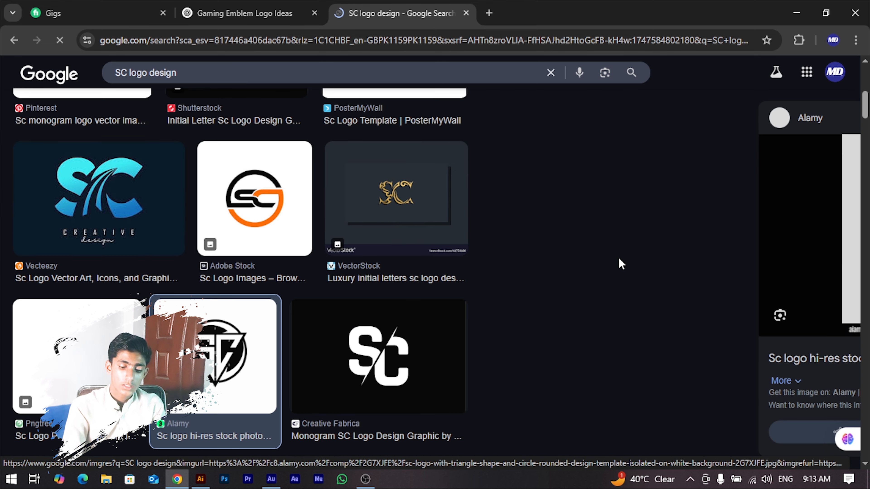
scroll(627, 270, "down", 3)
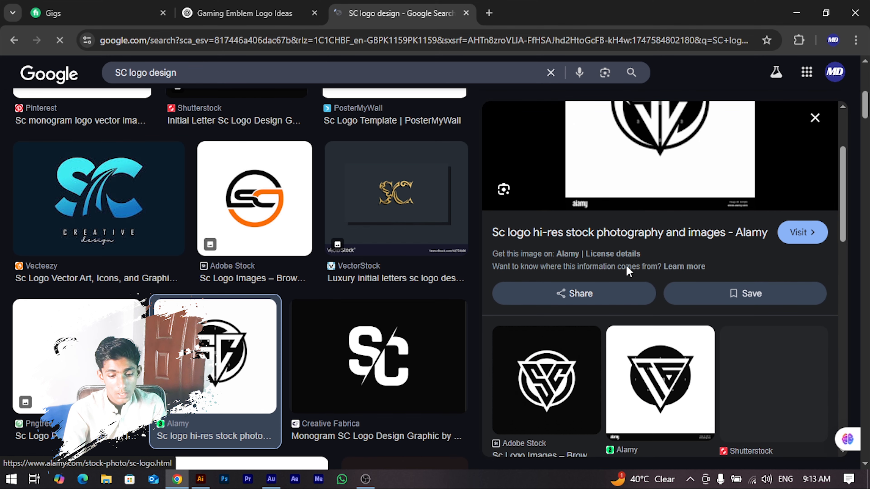
scroll(627, 270, "down", 2)
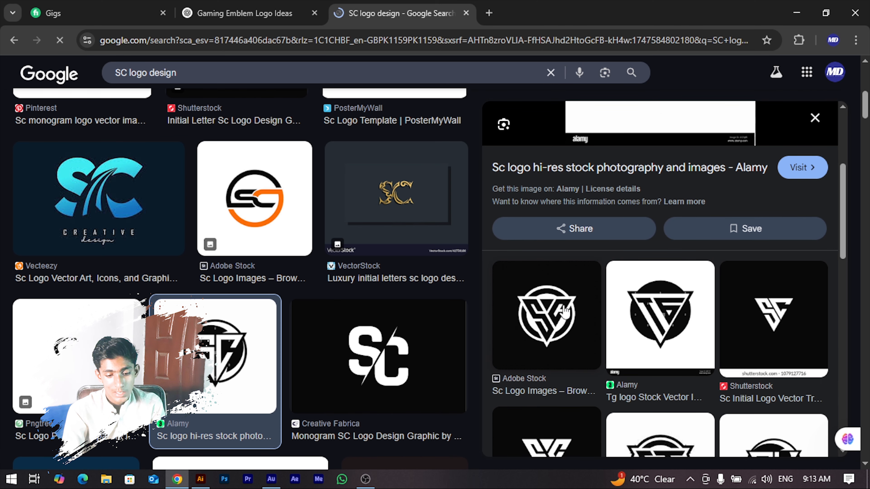
Look through the related triangle-and-circle monogram logos, return to the Alamy SC emblem, and switch back to Illustrator.
scroll(665, 315, "down", 2)
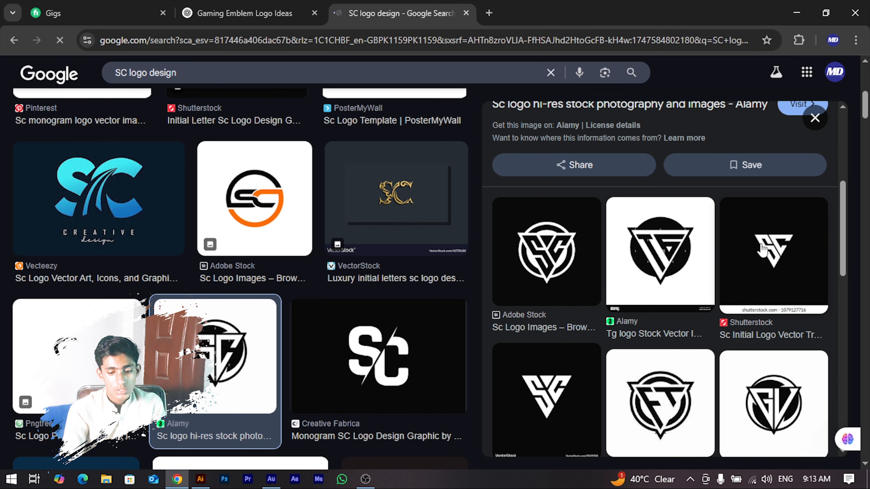
scroll(751, 272, "down", 2)
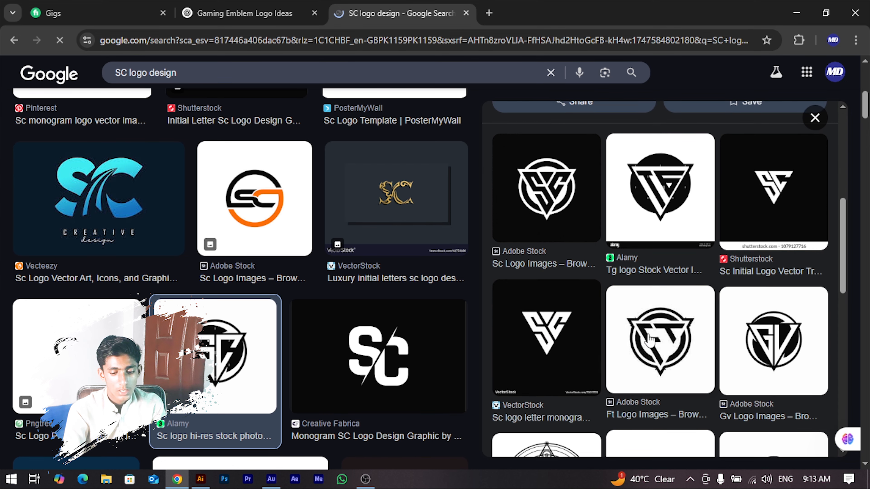
scroll(617, 366, "down", 8)
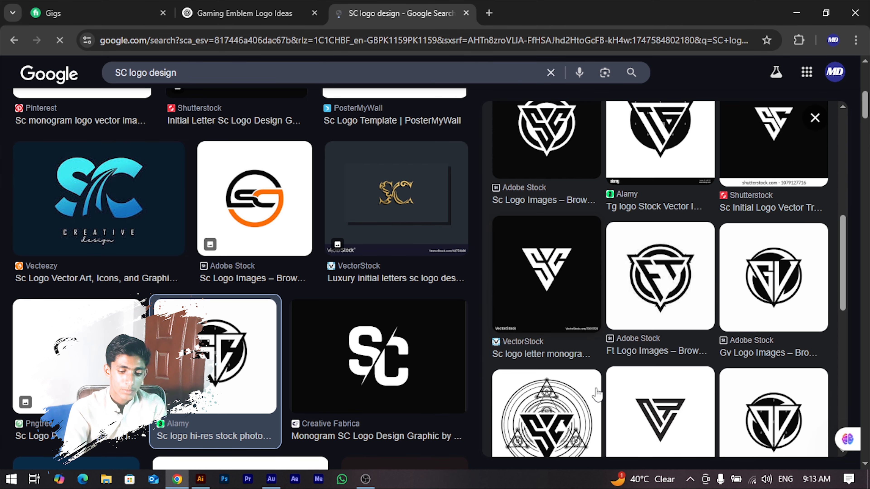
scroll(552, 419, "down", 4)
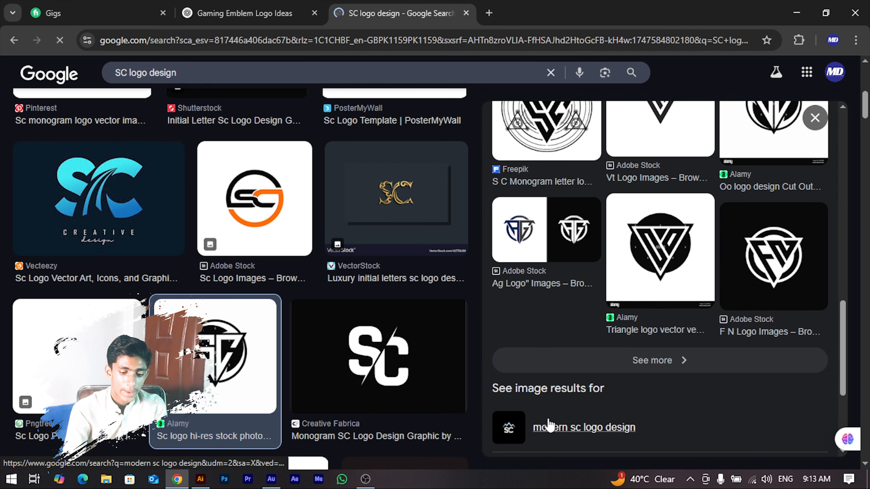
scroll(568, 399, "up", 9)
scroll(573, 377, "up", 10)
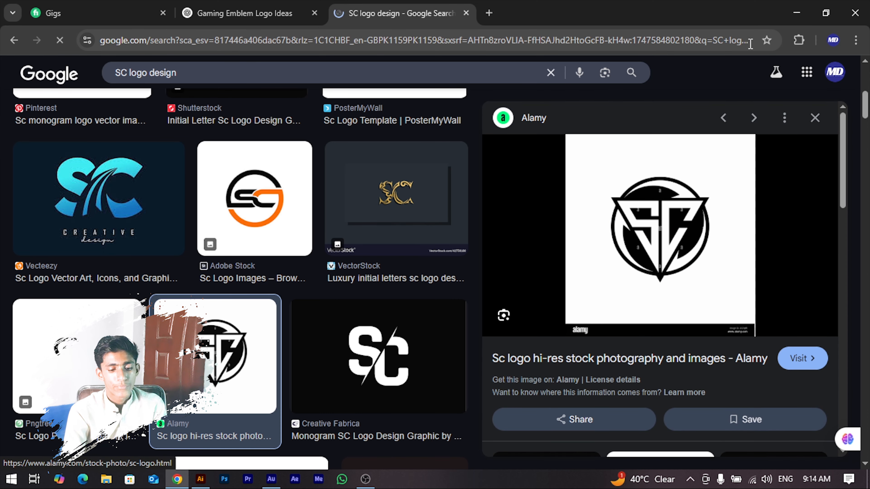
left_click(796, 13)
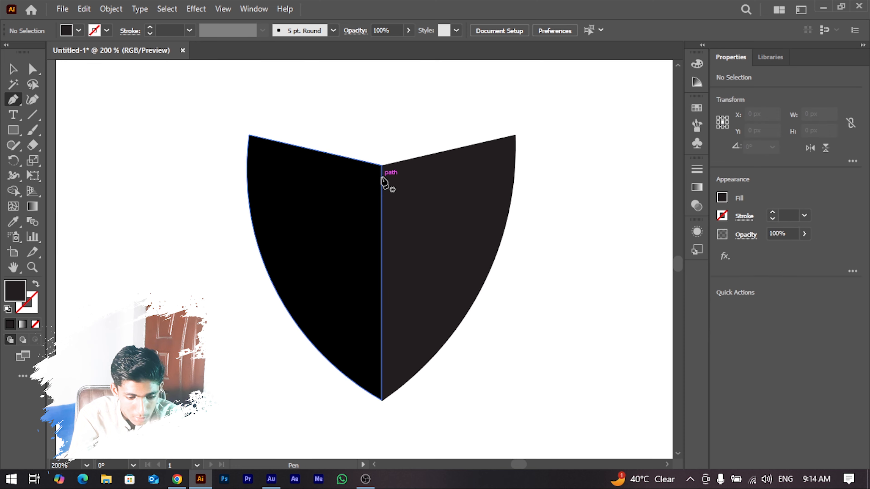
Trace an open S-shaped path about 70 px wide and 134 px tall inside the shield's left half with the Pen tool.
left_click(383, 177)
left_click(258, 148)
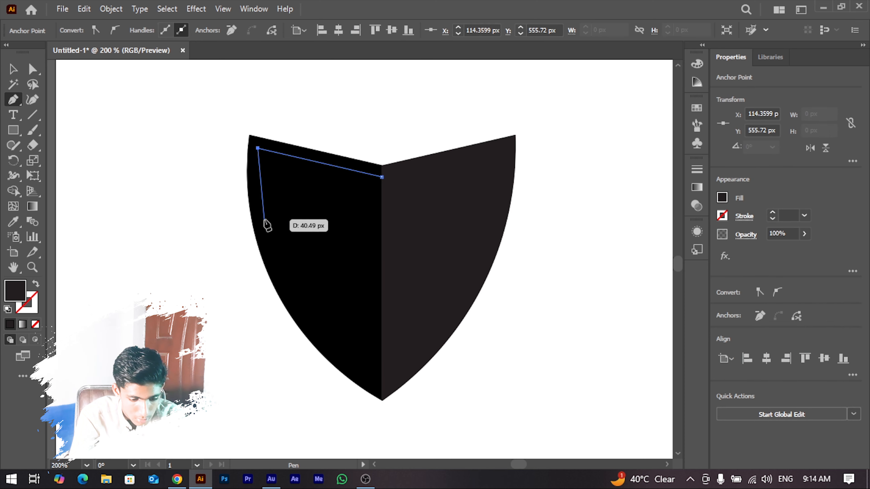
left_click_drag(276, 267, 300, 321)
left_click(382, 268)
left_click(382, 387)
left_click_drag(281, 286, 241, 197)
Refine the S path's corner anchors and curve its lower-left segment parallel to the shield edge.
left_click(32, 100)
scroll(382, 185, "up", 4)
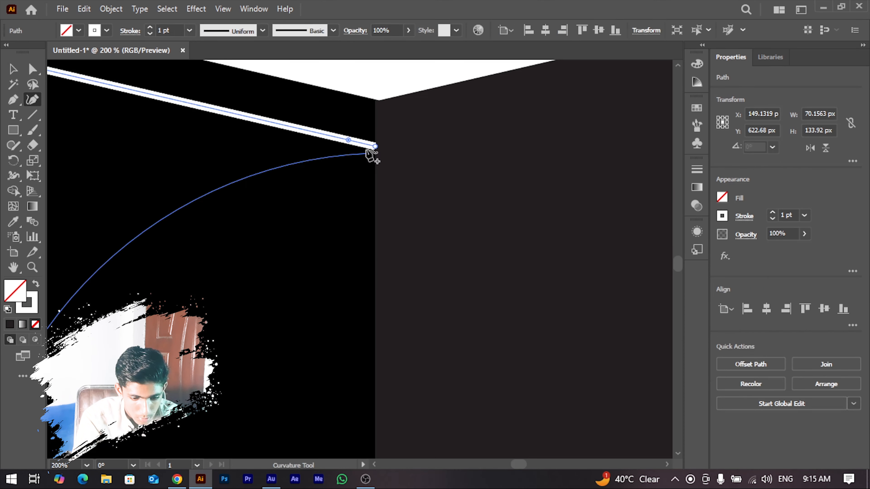
left_click(376, 150)
left_click(33, 69)
scroll(377, 154, "down", 2)
scroll(378, 159, "down", 2)
left_click(33, 100)
left_click_drag(327, 291, 320, 310)
left_click_drag(404, 367, 404, 377)
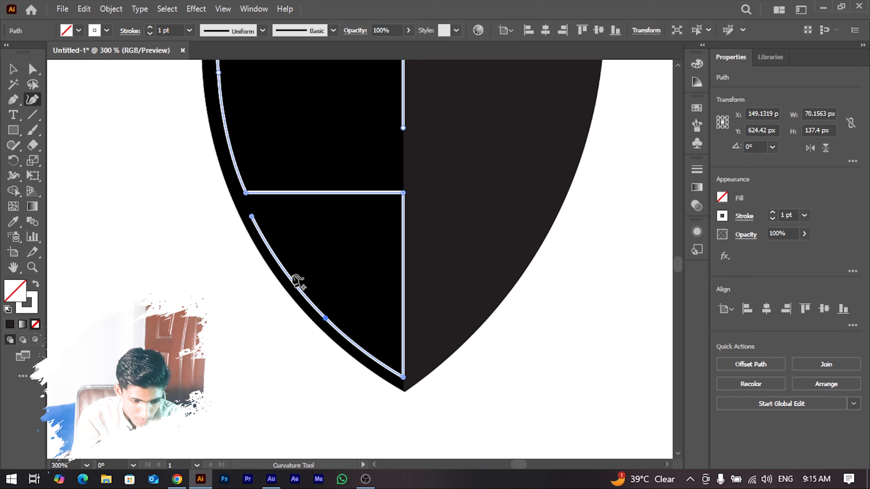
Set the S path's stroke to 5 pt and adjust its lower-left segment to sit evenly inside the shield edge.
scroll(240, 296, "down", 2)
left_click(12, 69)
left_click(150, 27)
scroll(241, 231, "up", 2)
left_click(301, 261)
left_click(32, 100)
left_click_drag(246, 282, 251, 284)
scroll(398, 411, "down", 1)
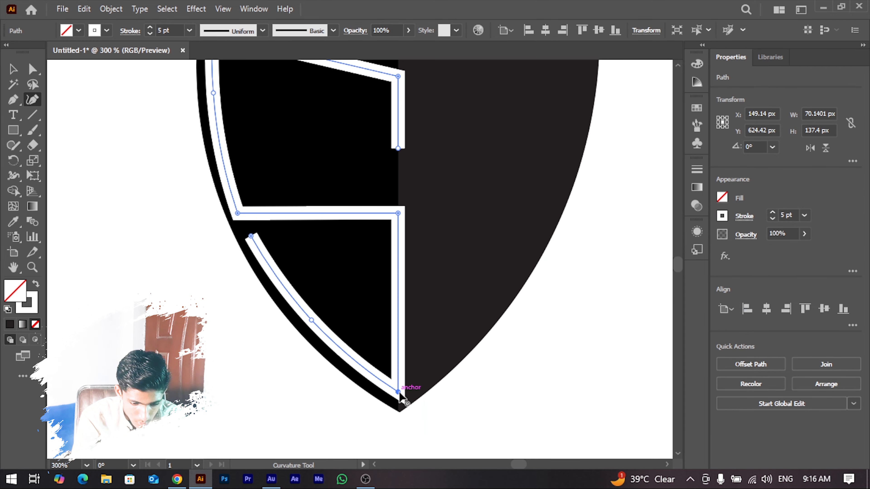
scroll(239, 206, "up", 2)
scroll(262, 247, "down", 1)
Apply the lens-shaped width profile to the S path so its stroke tapers at both ends.
left_click(13, 69)
left_click(202, 247)
left_click(301, 255)
left_click(263, 31)
left_click(229, 61)
left_click(374, 120)
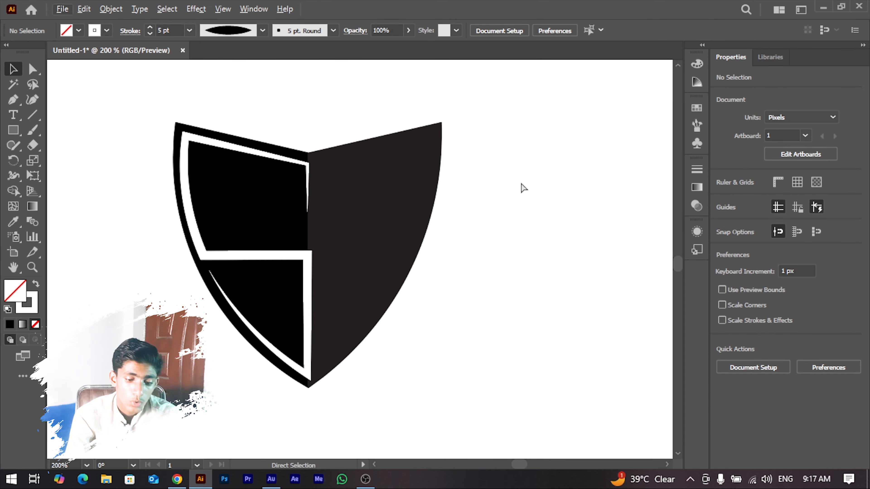
Draw an open C-shaped path about 70 px wide and 137 px tall inside the shield's right half with the Pen tool.
left_click(13, 100)
left_click(416, 133)
left_click(292, 164)
left_click(292, 374)
left_click_drag(393, 253, 416, 206)
Curve the C path's lower segment along the shield edge and extend its upper end with a short downward hook.
left_click(33, 100)
scroll(376, 212, "up", 1)
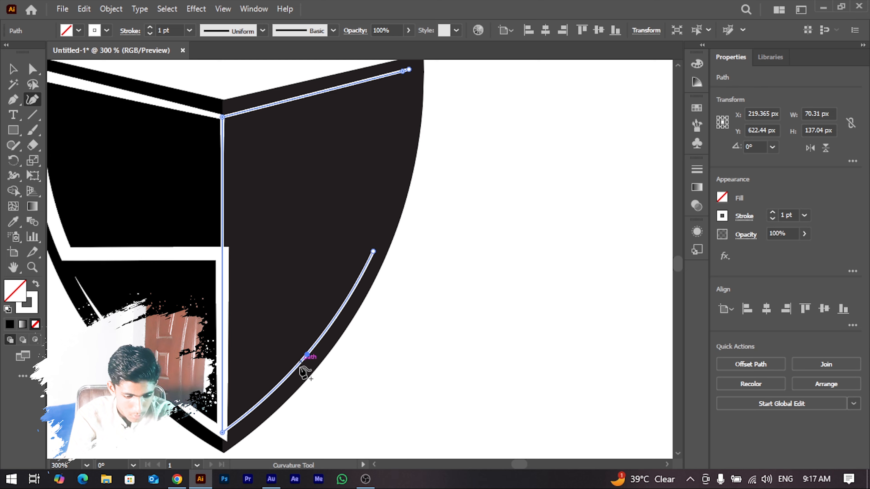
scroll(409, 70, "up", 3)
left_click(388, 204)
left_click(416, 221)
scroll(399, 211, "down", 3)
left_click(412, 288)
scroll(416, 105, "down", 2)
Give the C path a 5 pt stroke with the lens-shaped tapered width profile.
left_click(13, 69)
left_click(262, 31)
left_click(228, 61)
left_click(515, 185)
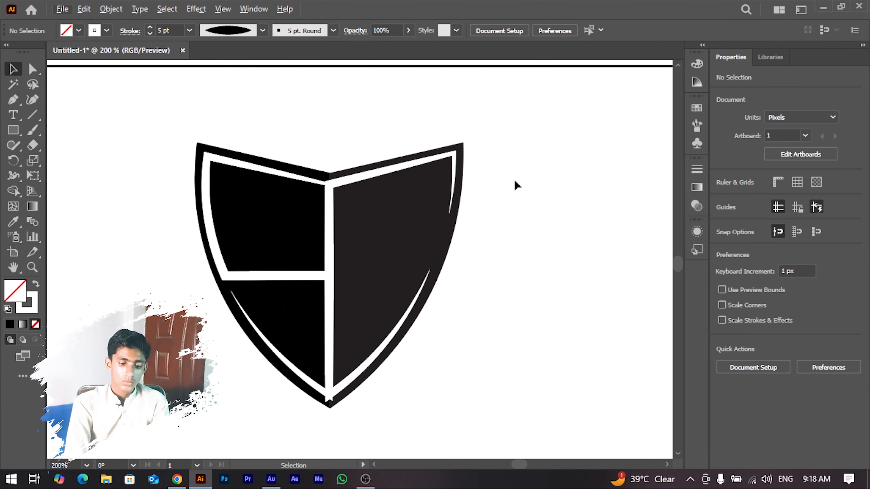
scroll(288, 92, "down", 1)
left_click(273, 150)
left_click(315, 177, "shift")
left_click(33, 69)
scroll(317, 331, "up", 6)
scroll(391, 274, "down", 5)
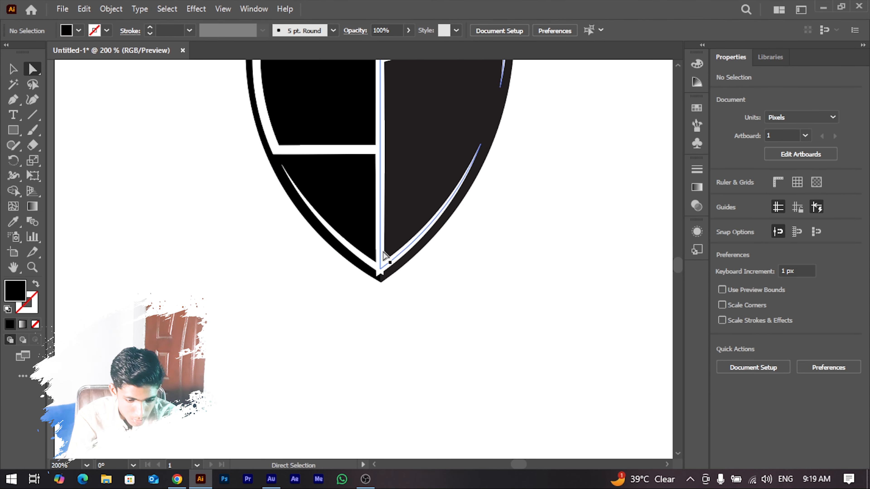
scroll(383, 258, "up", 1)
left_click(13, 99)
left_click(228, 210)
left_click(511, 210)
key("ctrl+z")
left_click(13, 70)
Draw a straight horizontal line joining the lower stroke tips of the S and C, aligning its ends with the tips.
left_click(13, 100)
left_click(228, 211)
left_click(511, 211)
left_click(13, 69)
scroll(229, 213, "up", 6)
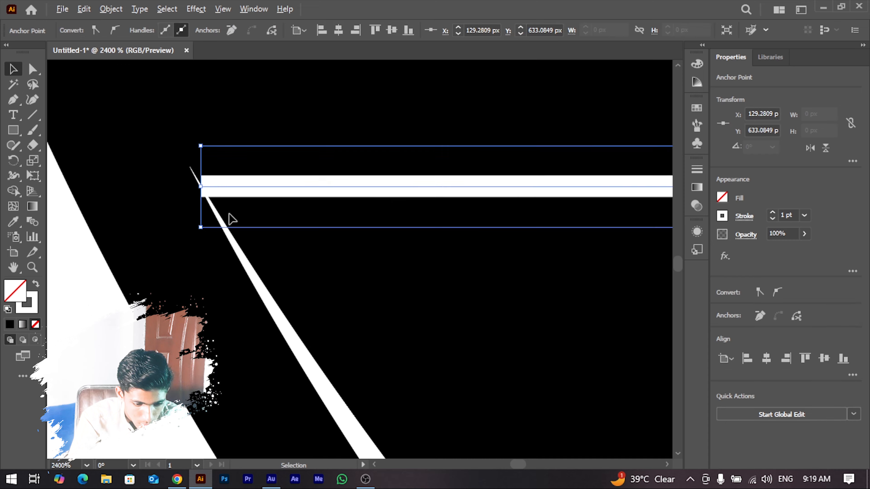
scroll(205, 188, "up", 5)
left_click_drag(528, 178, 535, 177)
scroll(459, 171, "down", 5)
Set the new horizontal line's stroke to 10 pt with the lens-shaped width profile.
left_click(772, 212)
left_click(262, 30)
left_click(229, 62)
Bend the horizontal line down into a curved V that follows the shield's bottom point.
left_click(33, 100)
left_click_drag(332, 172, 333, 324)
left_click_drag(497, 257, 504, 270)
left_click(13, 69)
scroll(339, 292, "down", 2)
Draw a tapered vertical line along the shield's centre from bottom tip to top notch and colour the new strokes yellow.
left_click(13, 100)
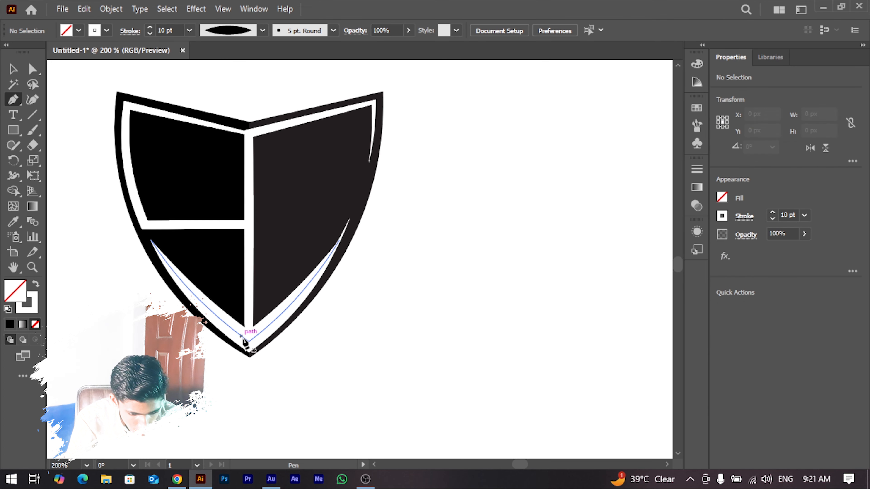
left_click(249, 341)
left_click(249, 134)
left_click(13, 69)
left_click(722, 216)
left_click(629, 262)
Trace a yellow bracket over the upper part of the S, from the centre line around to the top notch.
left_click(13, 100)
left_click(249, 224)
left_click(144, 225)
left_click(127, 105)
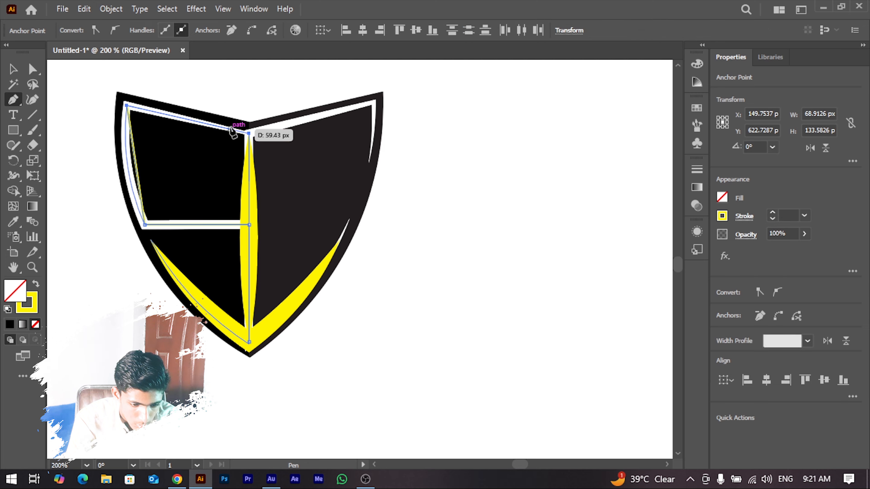
left_click(249, 133)
Thicken the yellow bracket's stroke and bow its left side outward along the shield edge.
left_click(13, 70)
left_click(772, 213)
left_click(32, 100)
left_click_drag(198, 185, 191, 187)
left_click(13, 70)
Trace the C's upper arm and hook as a yellow path and give it a thicker, tapered stroke.
left_click(13, 100)
left_click(257, 144)
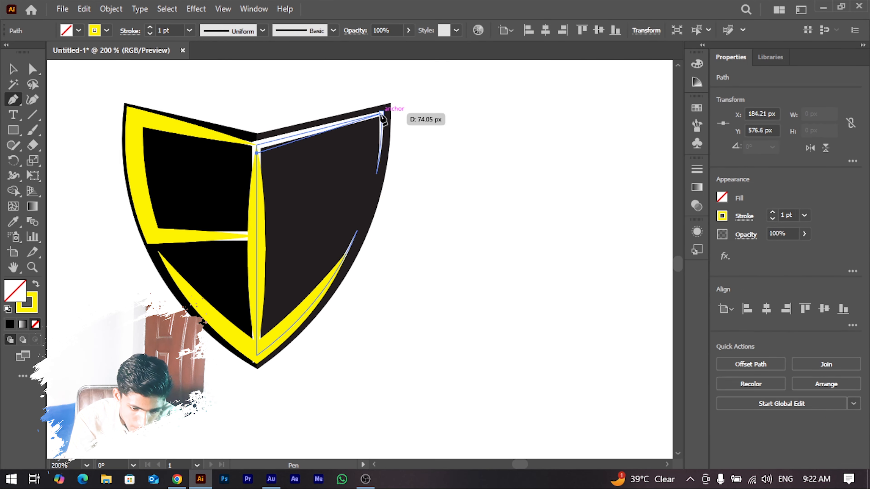
left_click(381, 115)
left_click(376, 173)
left_click(13, 70)
left_click(771, 213)
left_click(263, 31)
Delete the dark shield halves and the white strokes, keeping only the yellow emblem strokes.
left_click(291, 292)
key("Delete")
scroll(270, 189, "down", 1)
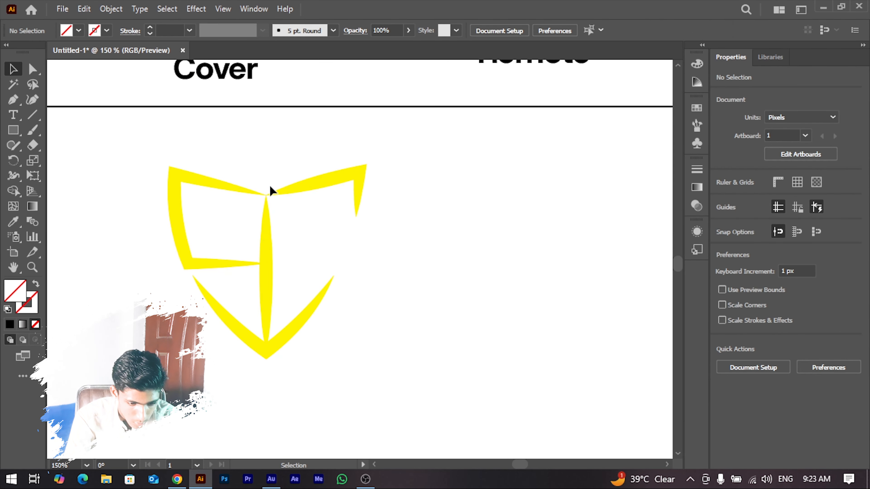
Move the yellow emblem strokes to the right and expand them into filled shapes.
left_click_drag(151, 147, 404, 370)
left_click_drag(266, 240, 487, 240)
scroll(271, 206, "up", 1)
left_click_drag(144, 106, 387, 336)
left_click(111, 9)
left_click(140, 190)
Merge the overlapping pieces of the left yellow bracket's horizontal arm with the Shape Builder.
key("shift+m")
scroll(194, 281, "up", 3)
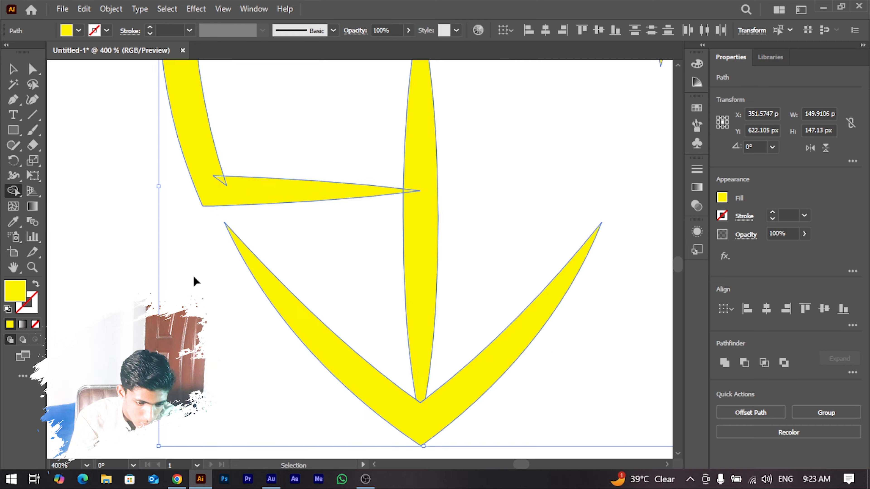
left_click_drag(291, 194, 422, 194)
Refine the expanded emblem's edge points around the left bracket and the bottom V.
key("a")
left_click_drag(275, 246, 263, 247)
scroll(263, 246, "down", 1)
left_click(454, 272)
left_click(349, 301)
left_click(32, 100)
scroll(294, 304, "up", 3)
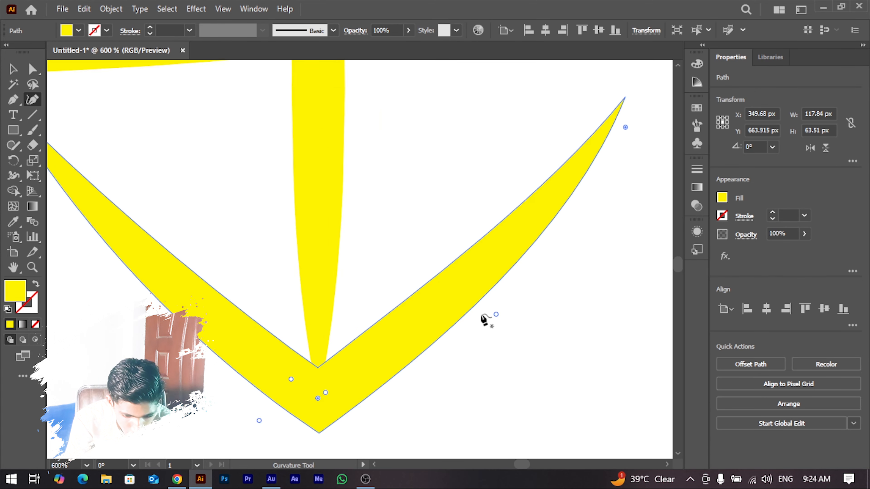
scroll(258, 341, "down", 4)
left_click(13, 69)
left_click(318, 230)
Place a dark square of about 168 px behind the yellow emblem and centre the two vertically.
left_click(13, 130)
left_click_drag(163, 163, 385, 385)
right_click(286, 240)
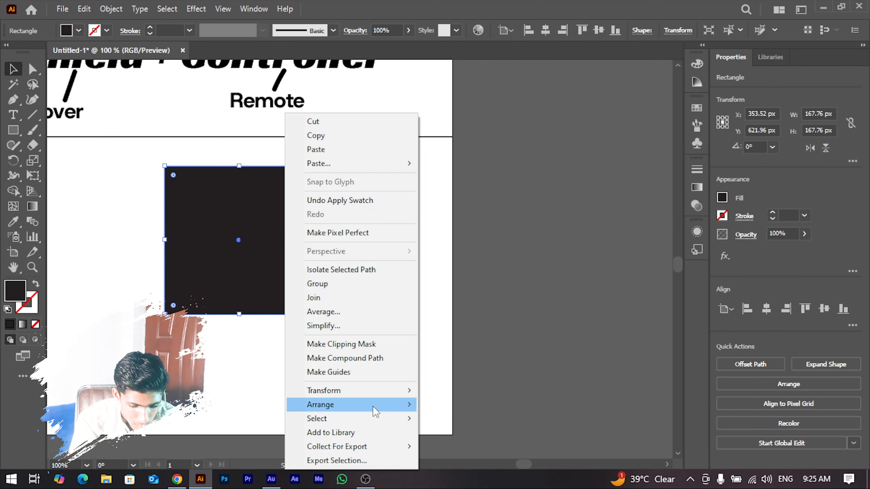
left_click(445, 445)
left_click_drag(144, 151, 336, 328)
left_click(821, 312)
Bring the square's two lower corners together at the bottom centre and add an anchor midway along the top edge.
left_click_drag(117, 363, 225, 362)
left_click_drag(339, 362, 225, 363)
left_click(33, 100)
left_click(226, 140)
left_click(292, 140)
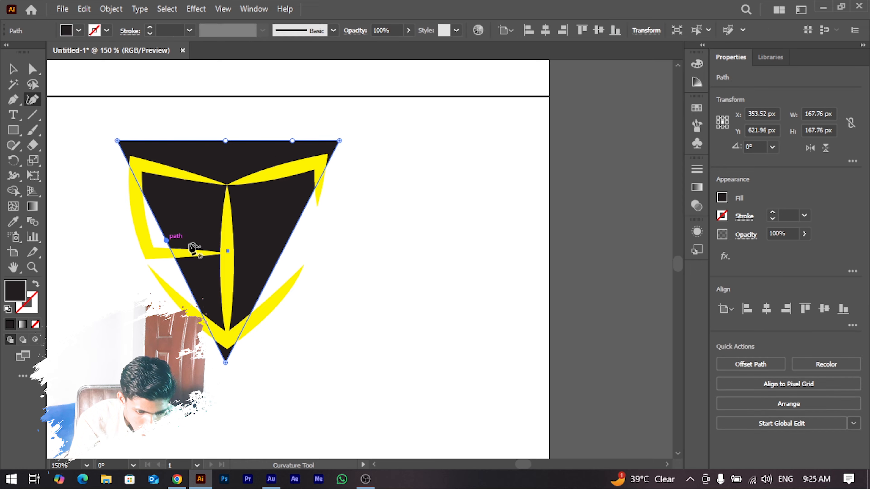
Bow the dark triangle's left and right sides outward into a shield outline around the emblem.
left_click(166, 240)
left_click(32, 69)
left_click(33, 100)
left_click(287, 243)
left_click_drag(287, 243, 325, 255)
left_click_drag(166, 240, 127, 246)
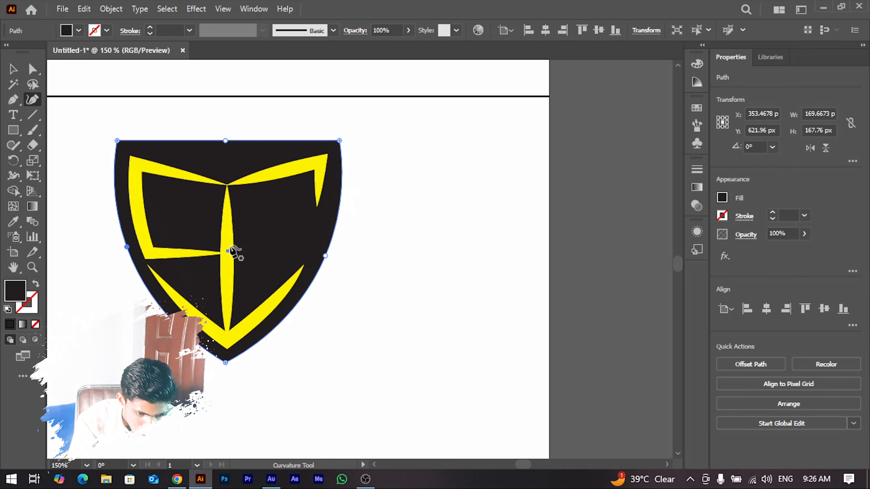
left_click_drag(226, 140, 224, 168)
scroll(208, 154, "up", 4)
key("ctrl+z")
key("ctrl+z")
Pull the middle anchor of the dark shield's top edge down to form a straight-sided V notch.
left_click(33, 69)
left_click_drag(275, 102, 281, 225)
scroll(274, 235, "down", 1)
Draw a straight Pen path from the notch of the dark shield down to its bottom tip to divide it in half.
left_click(95, 30)
scroll(273, 235, "down", 3)
left_click(110, 230)
left_click(13, 100)
left_click(312, 140)
left_click(311, 332)
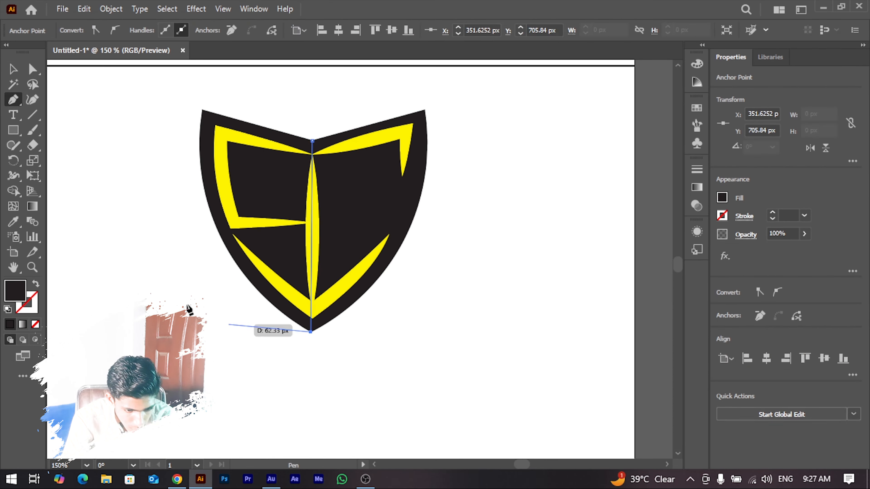
Cut the yellow letter strokes out of the divided shield with the Shape Builder so they become open gaps, and deselect the artwork.
left_click(348, 192)
left_click(13, 191)
left_click(339, 289, "alt")
left_click(312, 223, "alt")
left_click(222, 178, "alt")
scroll(305, 274, "up", 5)
scroll(338, 353, "down", 7)
left_click(13, 69)
left_click(377, 370)
scroll(349, 367, "up", 2)
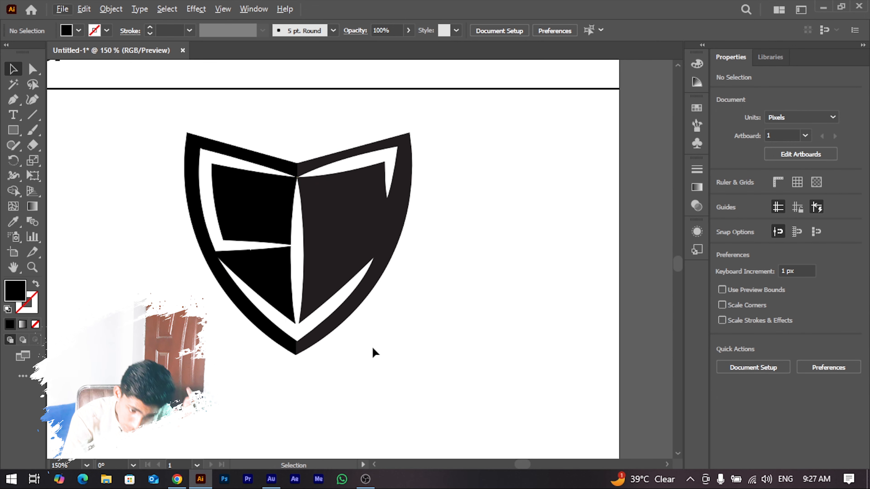
scroll(372, 347, "up", 1)
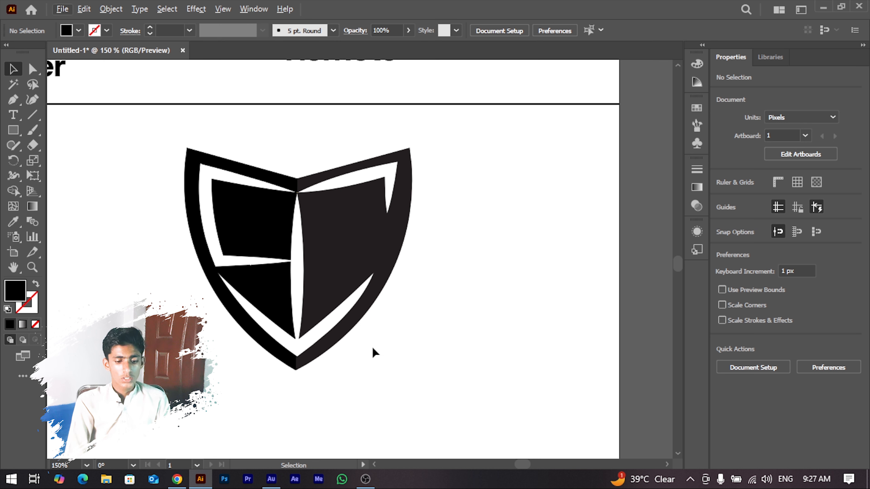